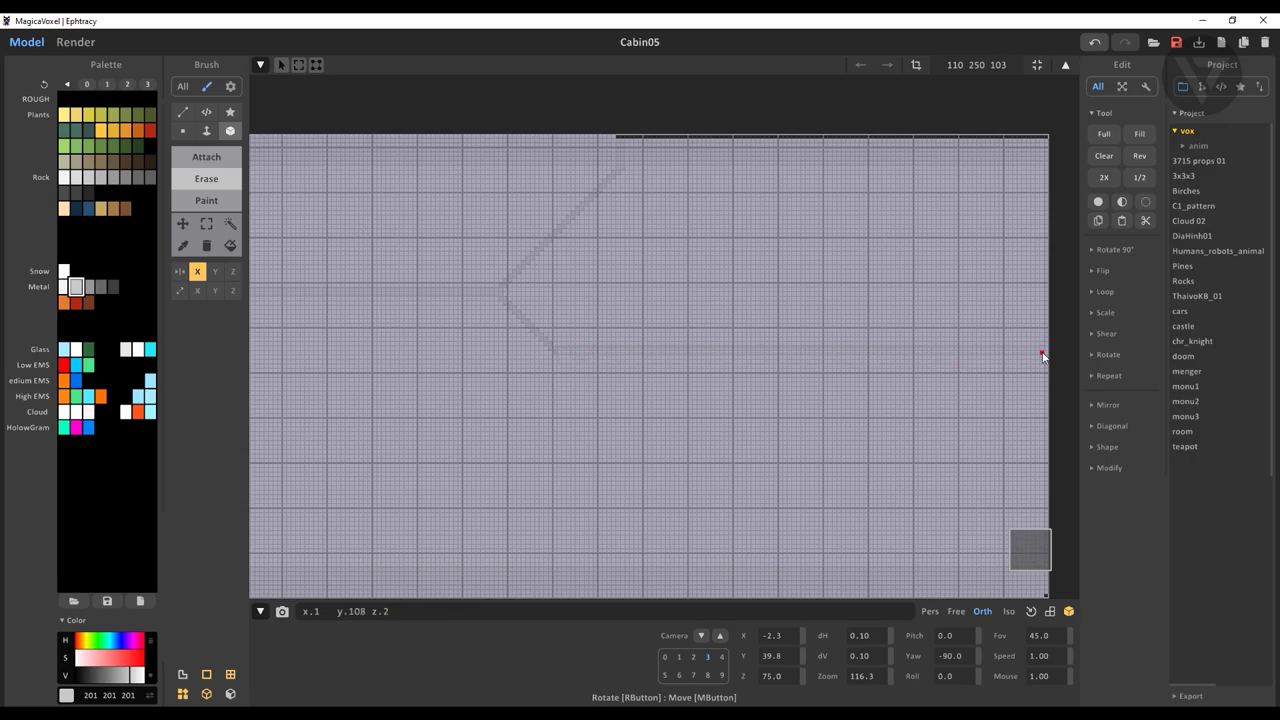
Paint red diagonal lines at the front face's upper corners and a red (173, 42, 19) border band along its top and sides
mouse_move(911, 363)
right_down()
mouse_move(823, 397)
mouse_move(794, 437)
mouse_move(748, 398)
right_up()
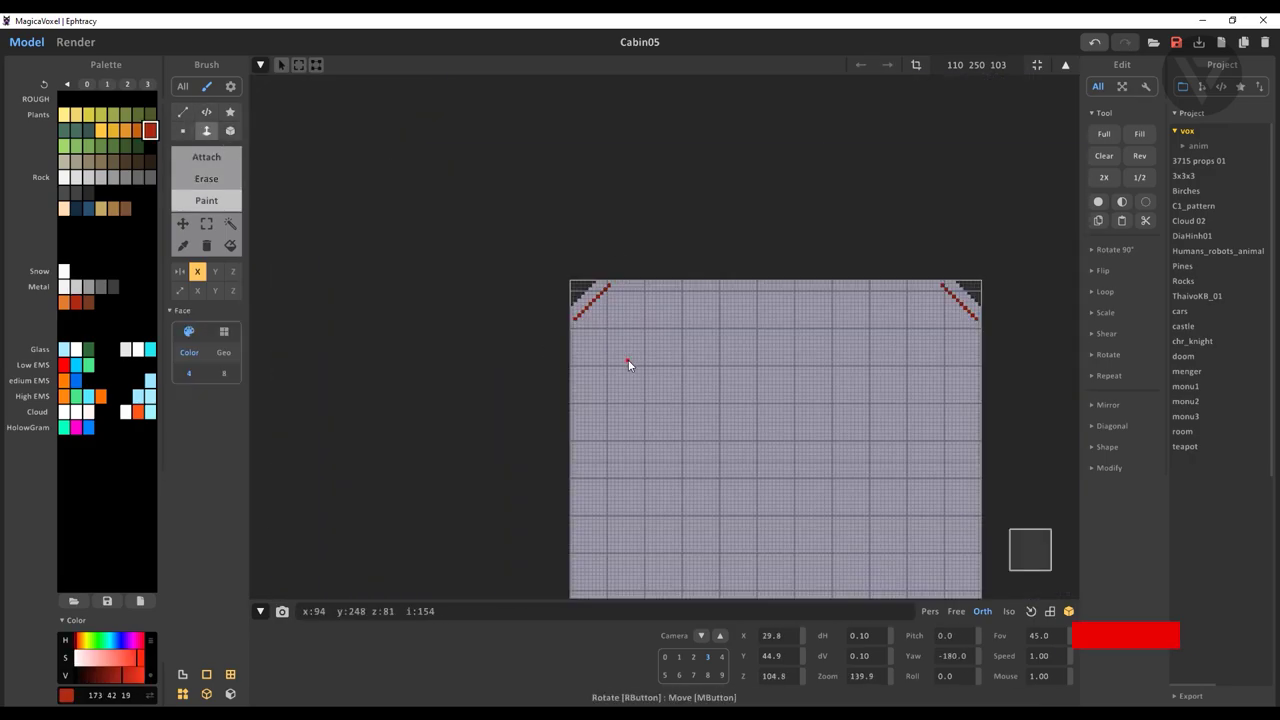
right_drag(629, 362, 739, 375)
click(1028, 551)
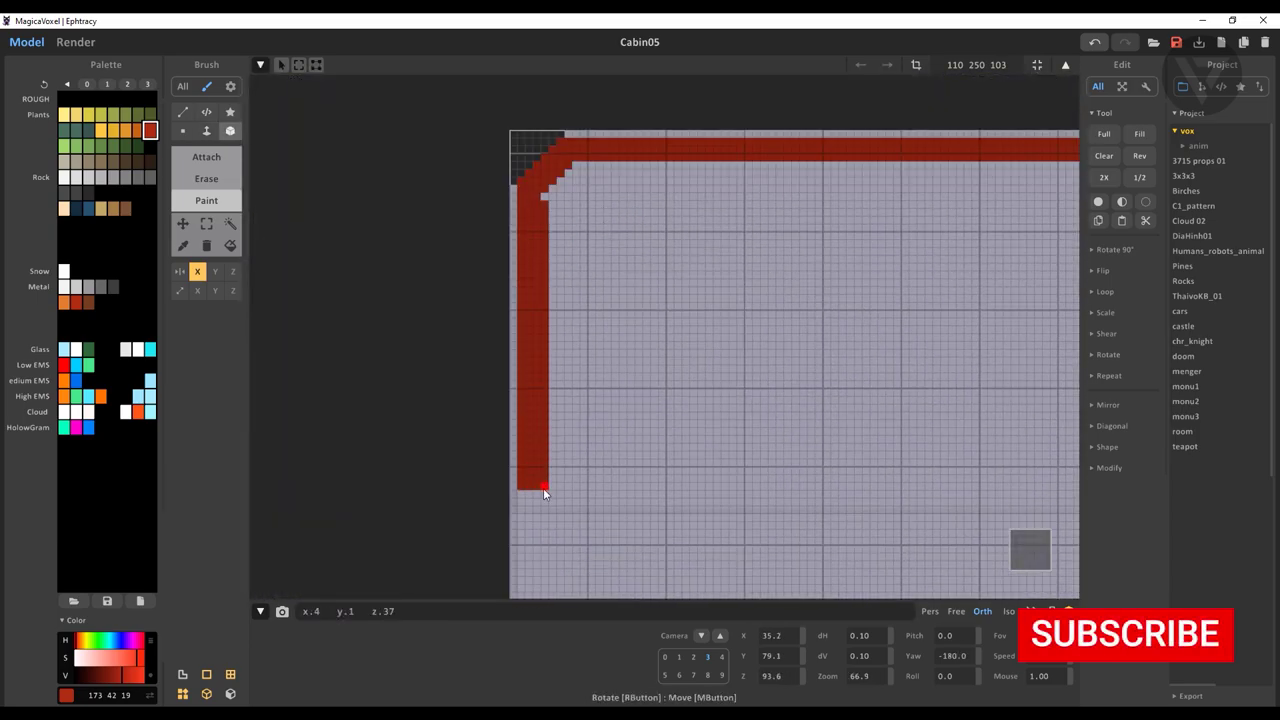
Erase shallow panel outlines into the cabin's side wall and a low recess with a small slot above it, mirrored along X
click(526, 241)
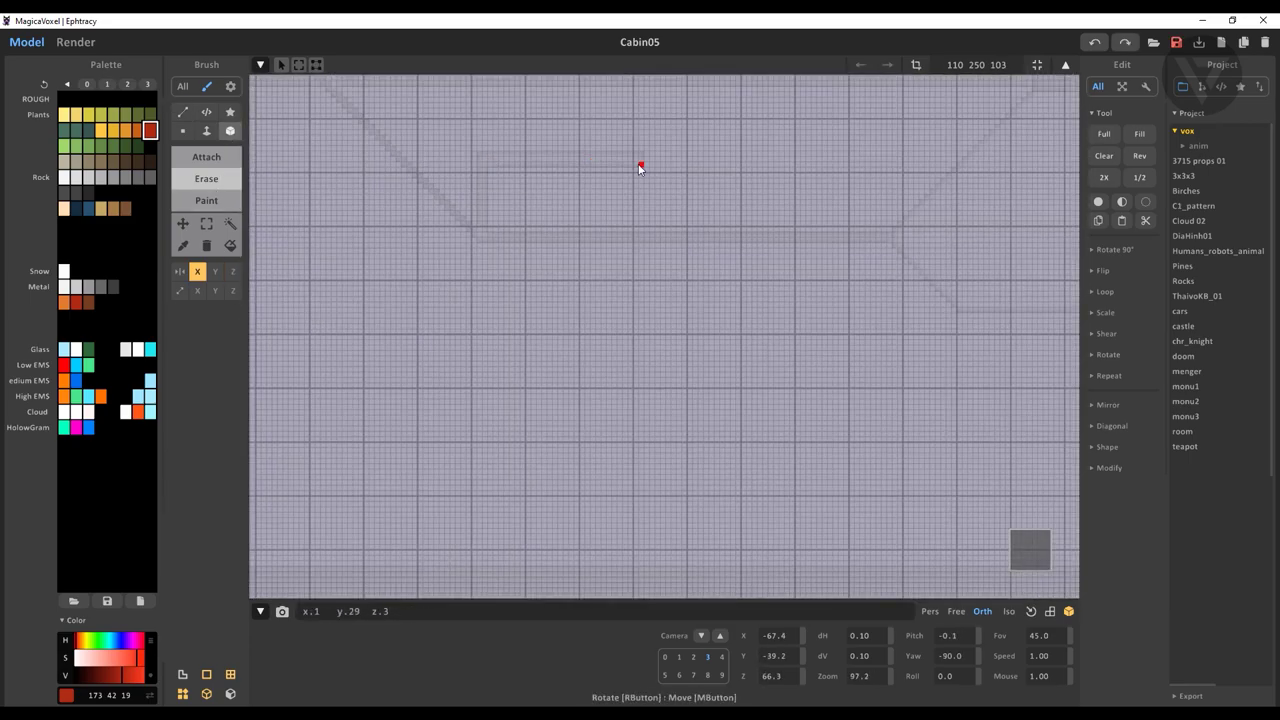
scroll(669, 203, up, 5)
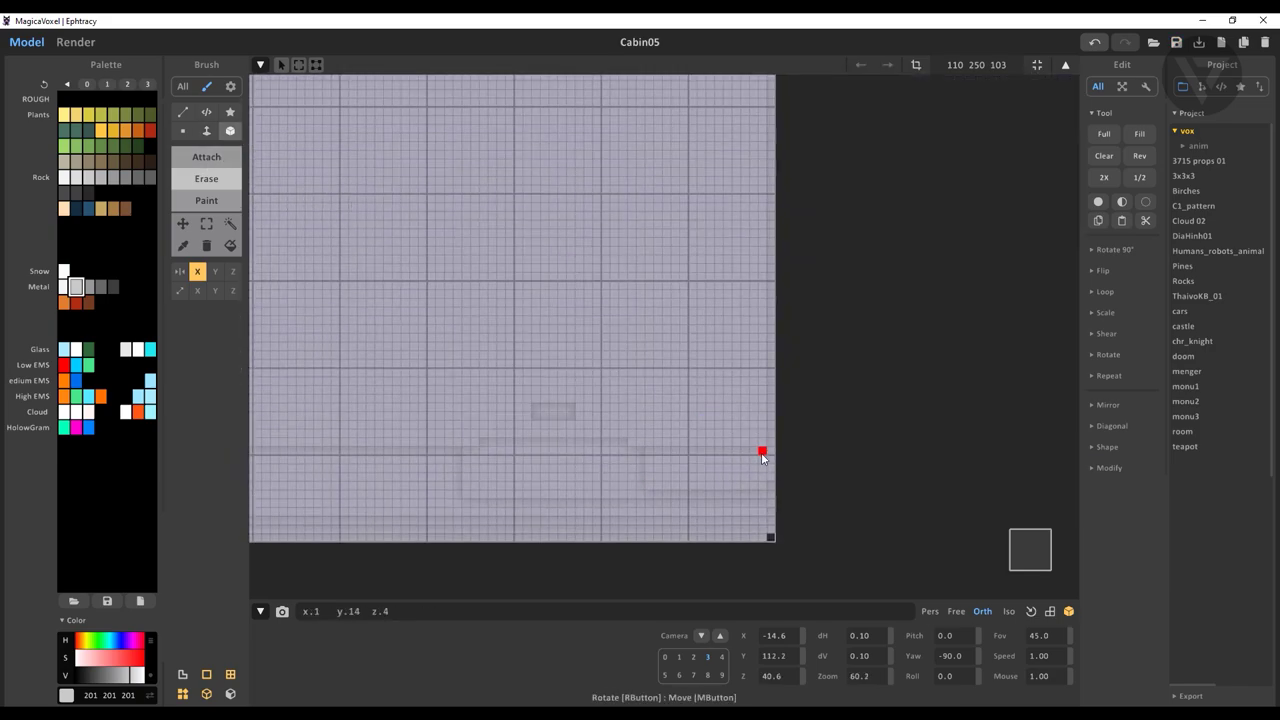
right_drag(738, 461, 535, 350)
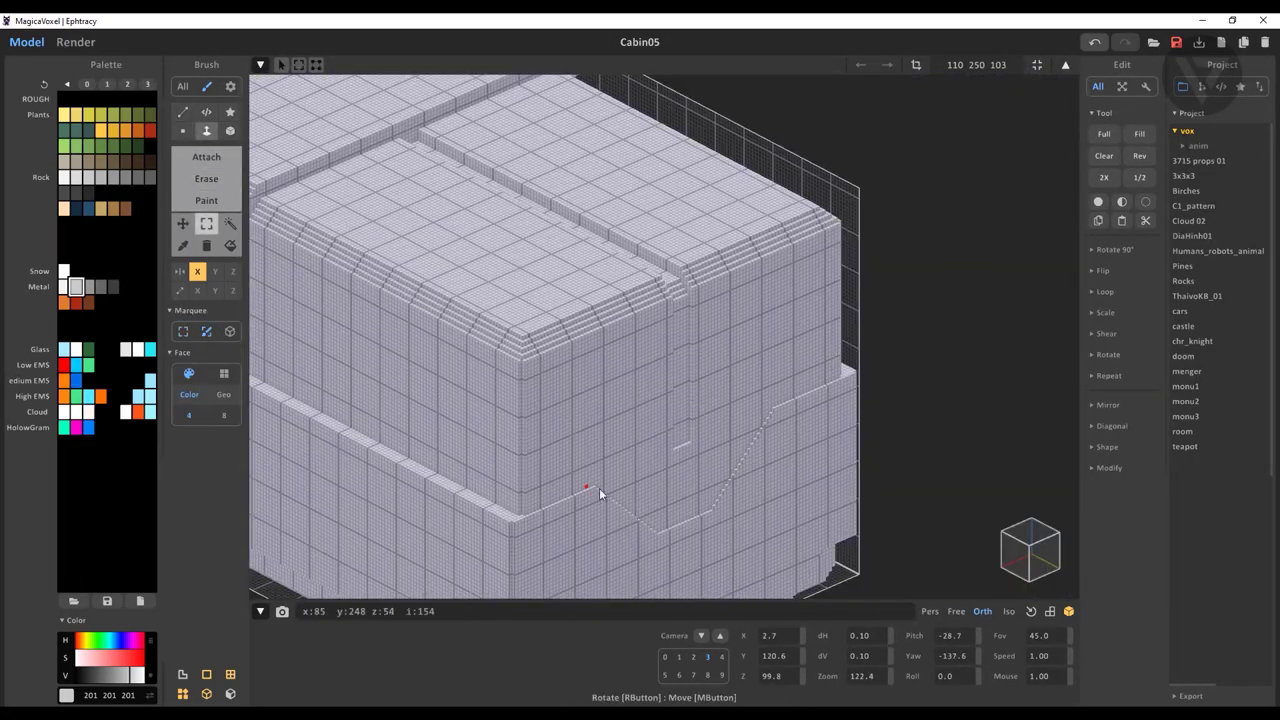
Examine the carved roof edges, side grooves and end walls of the cabin from several angles
scroll(549, 437, up, 5)
right_drag(549, 437, 617, 429)
scroll(687, 344, down, 5)
right_drag(687, 344, 967, 552)
scroll(420, 280, up, 2)
mouse_move(420, 280)
right_down()
mouse_move(623, 486)
mouse_move(543, 494)
mouse_move(694, 400)
mouse_move(795, 382)
mouse_move(912, 407)
mouse_move(614, 391)
mouse_move(806, 523)
mouse_move(698, 318)
mouse_move(742, 395)
right_up()
scroll(795, 382, down, 5)
scroll(698, 318, down, 1)
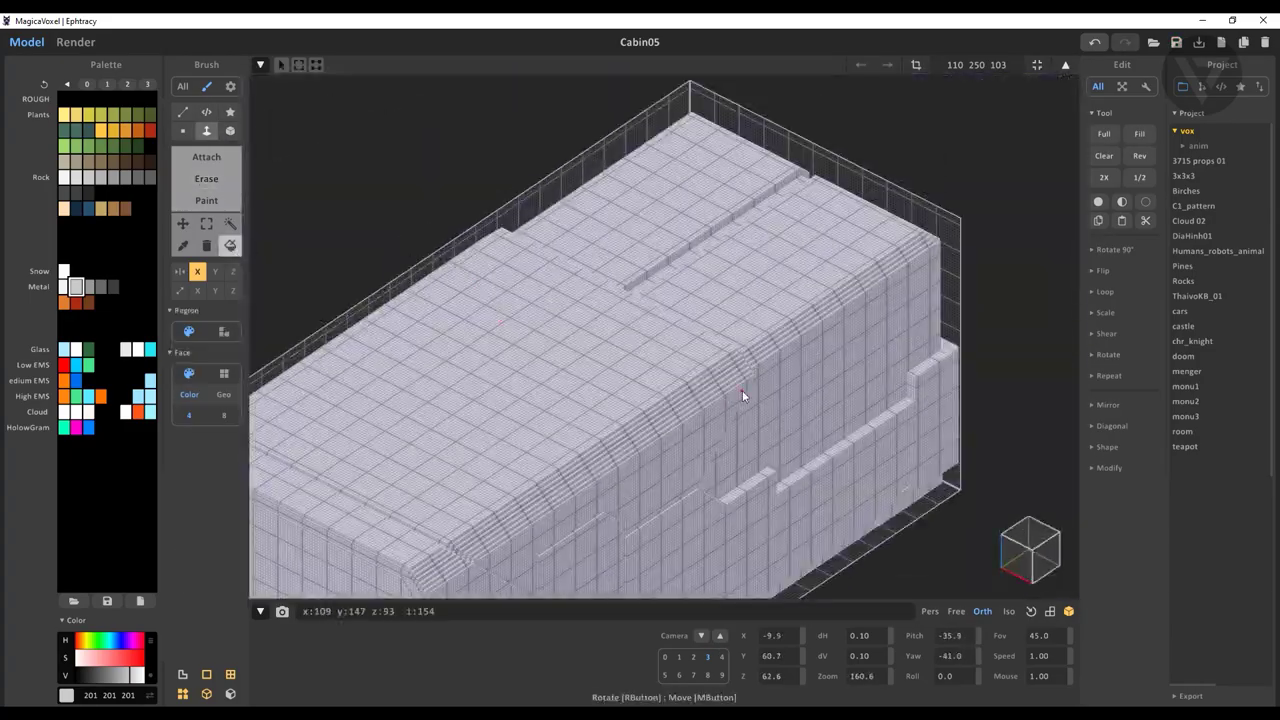
Paint the groove running over the roof edge and down the side wall dark grey (104, 104, 104)
click(206, 200)
right_drag(376, 483, 583, 228)
scroll(660, 395, up, 5)
scroll(641, 307, down, 5)
right_drag(641, 307, 655, 348)
scroll(565, 320, up, 5)
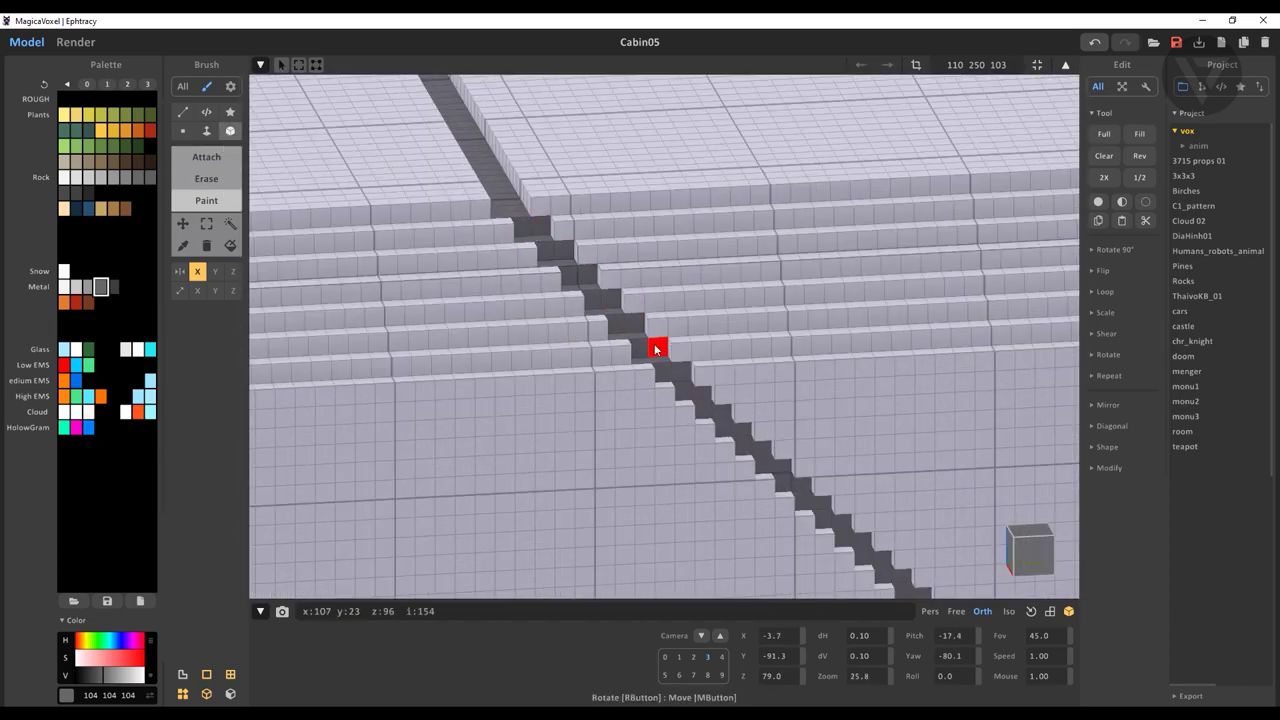
Paint the recessed skirt along the cabin's lower side dark grey (104, 104, 104)
scroll(655, 348, down, 5)
key(f)
right_drag(721, 420, 500, 300)
scroll(323, 189, up, 5)
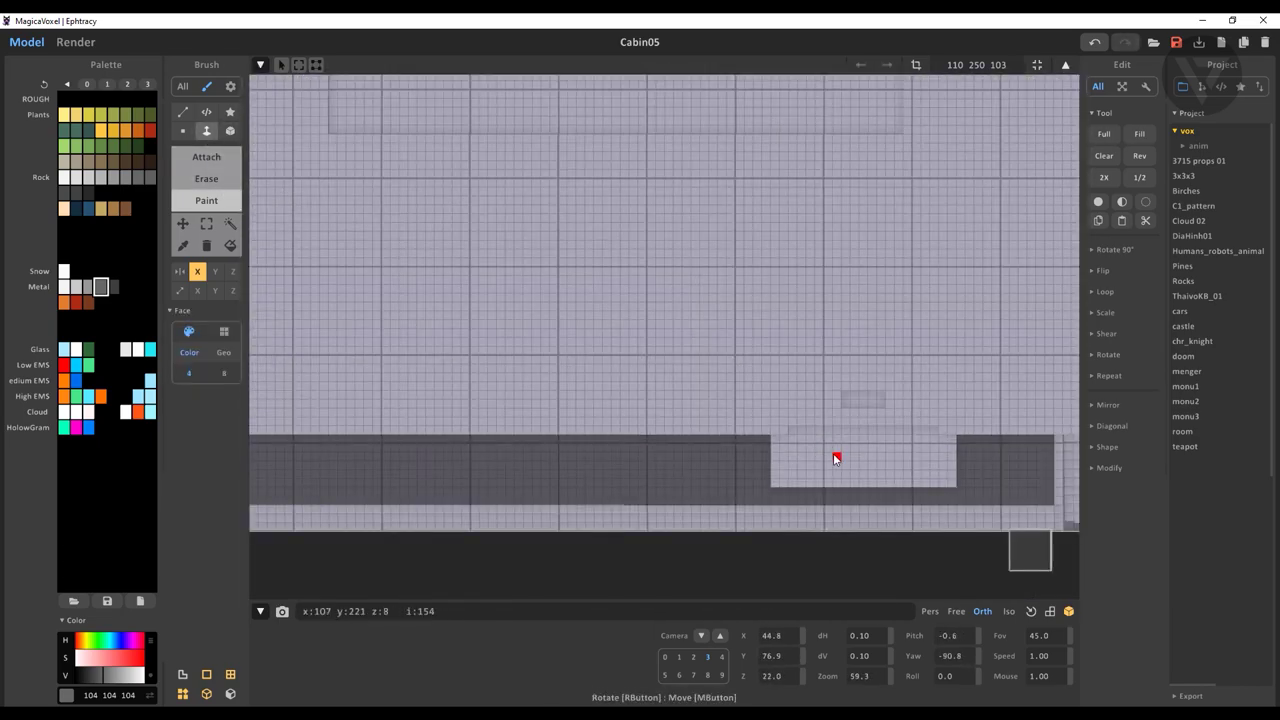
scroll(836, 458, down, 5)
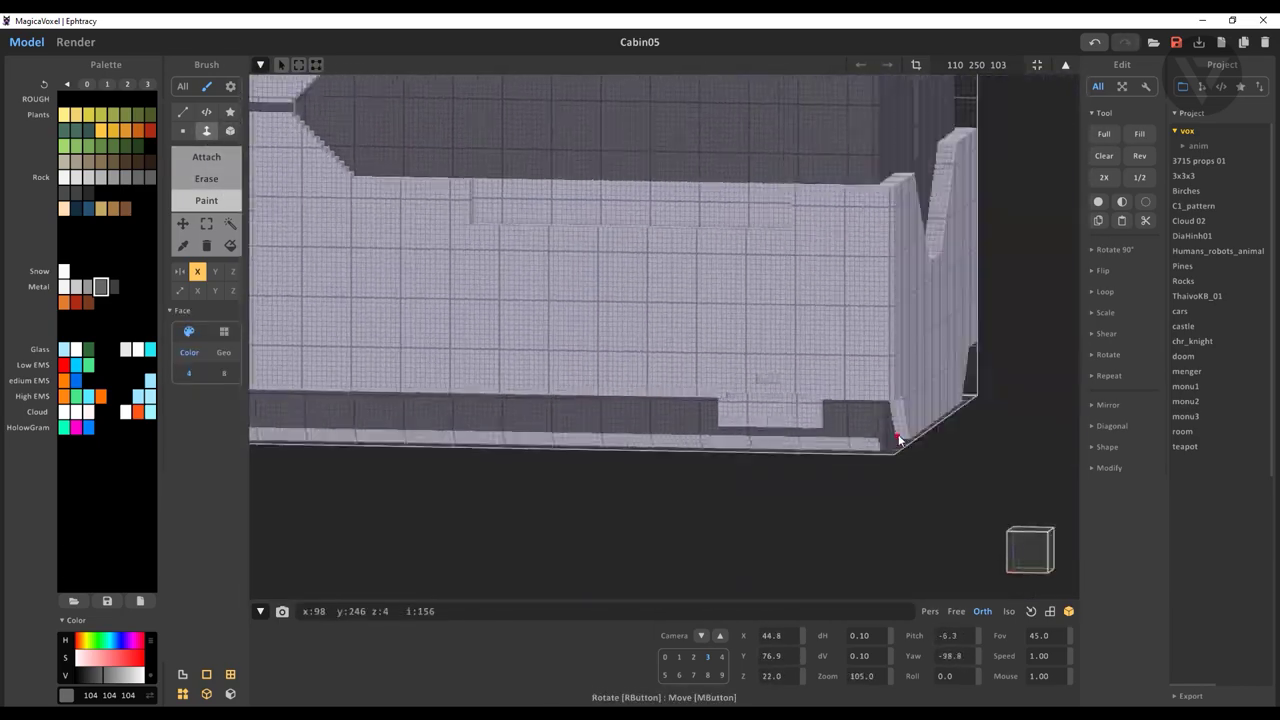
Erase narrow vertical slots, 2 voxels wide and 7 high, into the dark lower skirt of the side wall
middle_drag(876, 429, 491, 334)
key(m)
click(206, 178)
click(230, 131)
scroll(611, 364, up, 3)
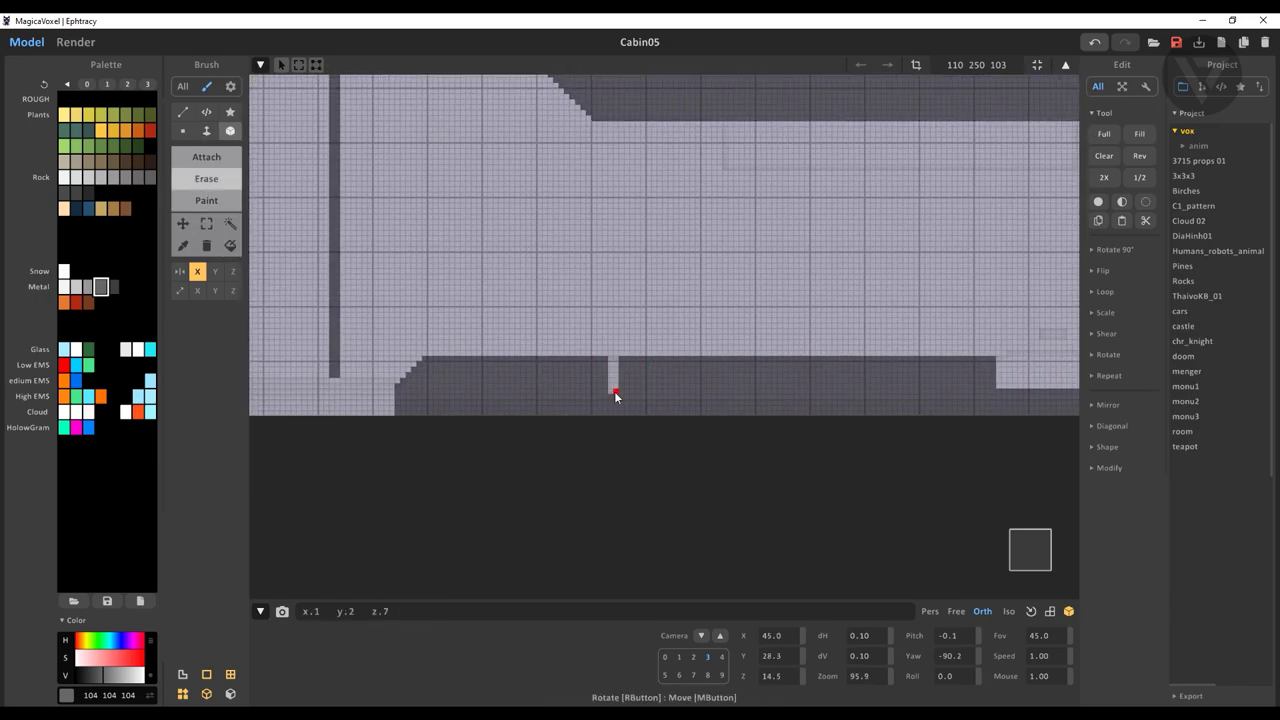
key(f)
right_drag(815, 403, 588, 334)
middle_drag(588, 334, 563, 357)
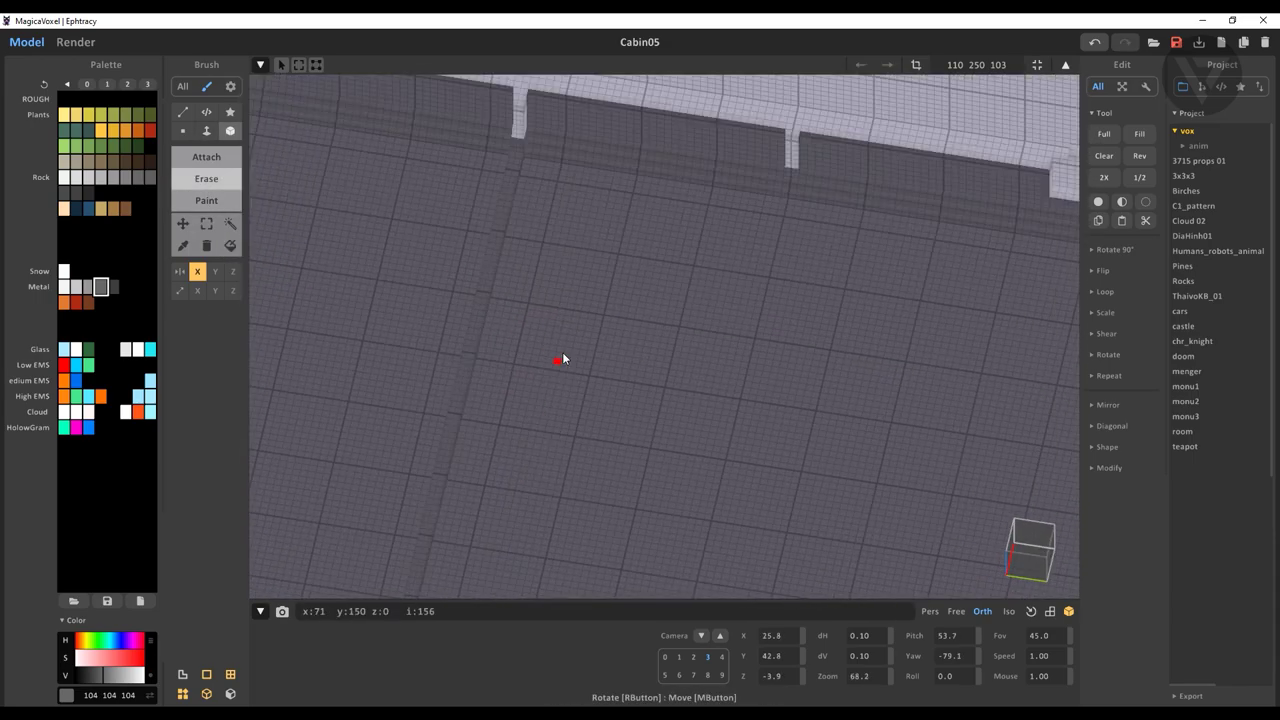
Undo the last edit and rework the skirt slots in dark grey where they meet the underside grooves
scroll(614, 334, down, 3)
scroll(363, 312, up, 5)
mouse_move(614, 334)
right_down()
mouse_move(363, 312)
mouse_move(657, 286)
mouse_move(674, 346)
mouse_move(771, 340)
mouse_move(848, 357)
right_up()
key(ctrl+z)
key(b)
key(e)
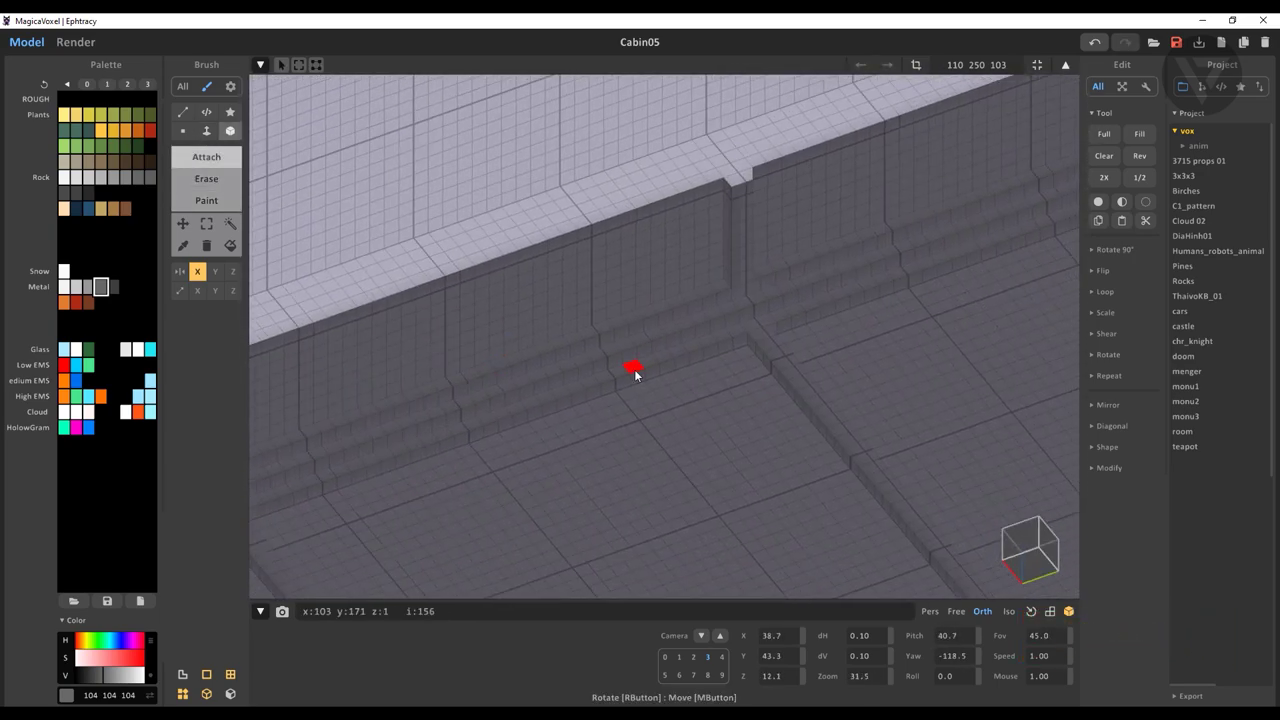
Paint the side door, its adjoining grooves and the small lower recess dark grey
scroll(931, 303, down, 3)
mouse_move(931, 303)
right_down()
mouse_move(771, 163)
mouse_move(580, 302)
mouse_move(587, 454)
mouse_move(441, 467)
right_up()
key(r)
scroll(580, 302, up, 4)
key(b)
key(s)
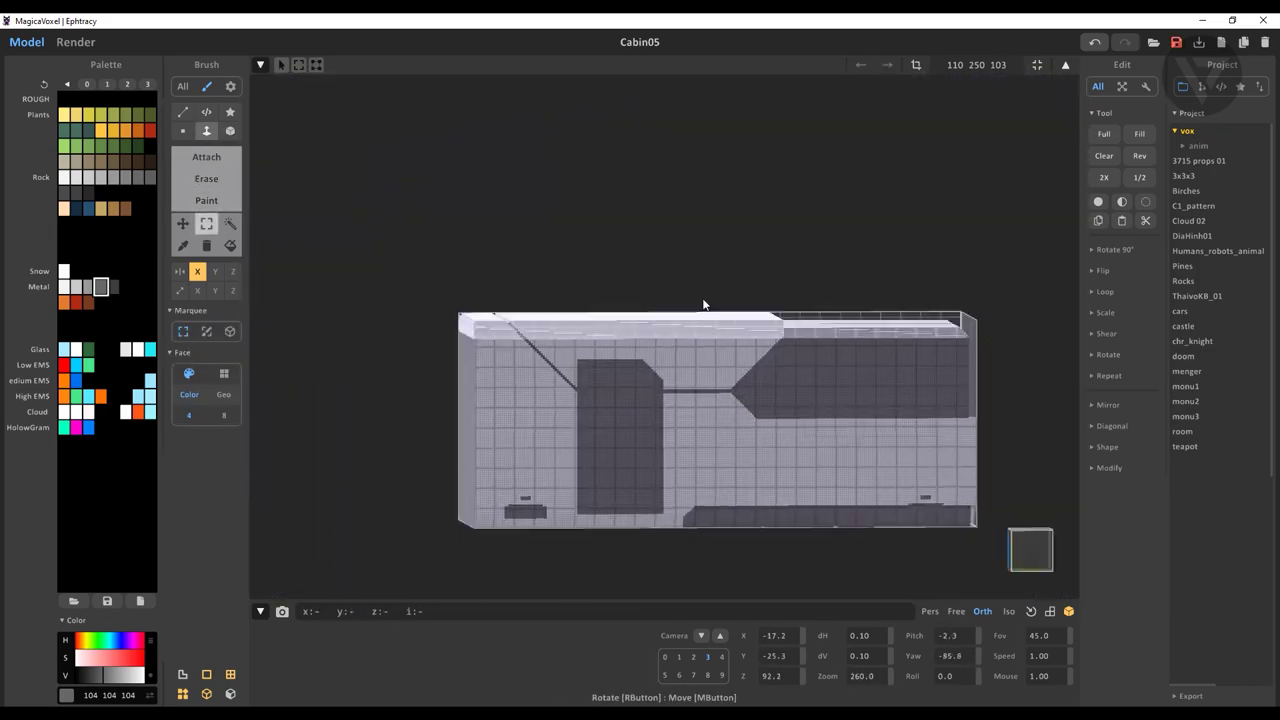
Split the roof off the cabin, leaving the body at 110 × 250 × 94 voxels
key(Tab)
key(Tab)
key(b)
key(e)
mouse_move(786, 306)
right_down()
mouse_move(808, 340)
mouse_move(774, 283)
right_up()
scroll(774, 283, up, 3)
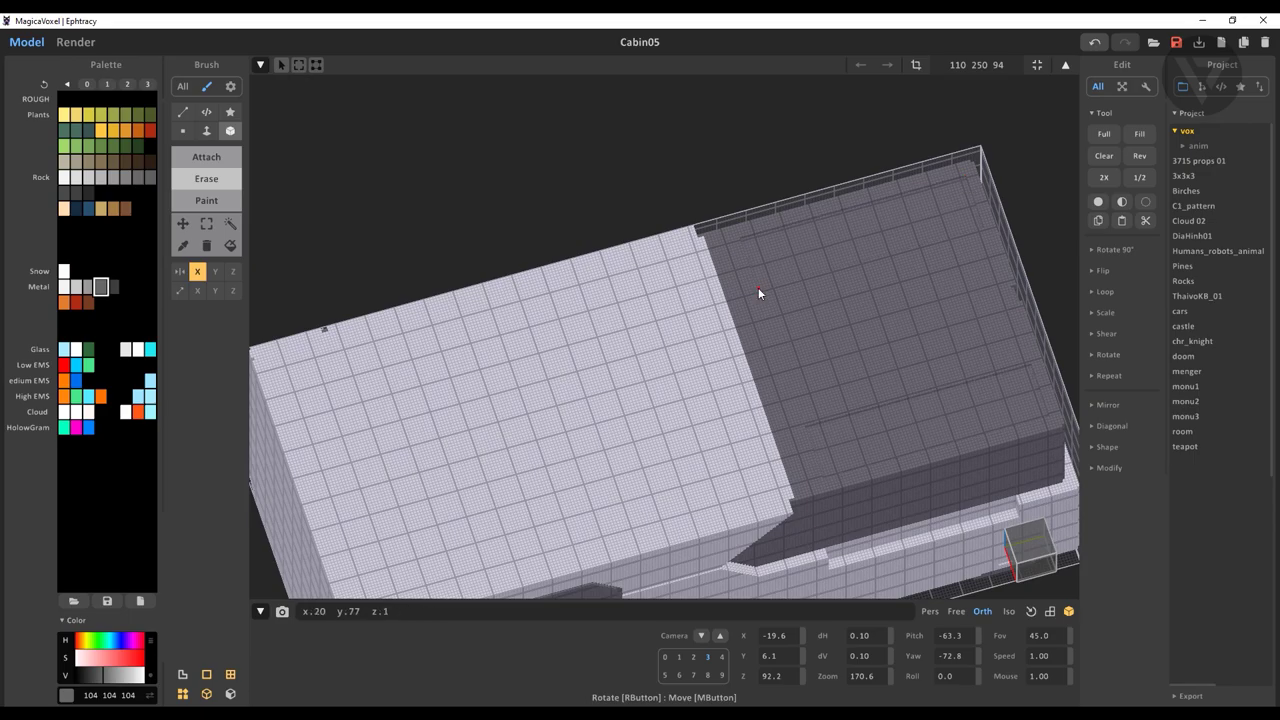
Undo the last edit and attach light grey (201, 201, 201) voxels in the long recess below the dark side section
mouse_move(330, 517)
right_down()
mouse_move(526, 326)
mouse_move(629, 514)
mouse_move(760, 482)
mouse_move(894, 534)
mouse_move(540, 410)
right_up()
key(f)
key(ctrl+z)
scroll(540, 410, up, 4)
key(b)
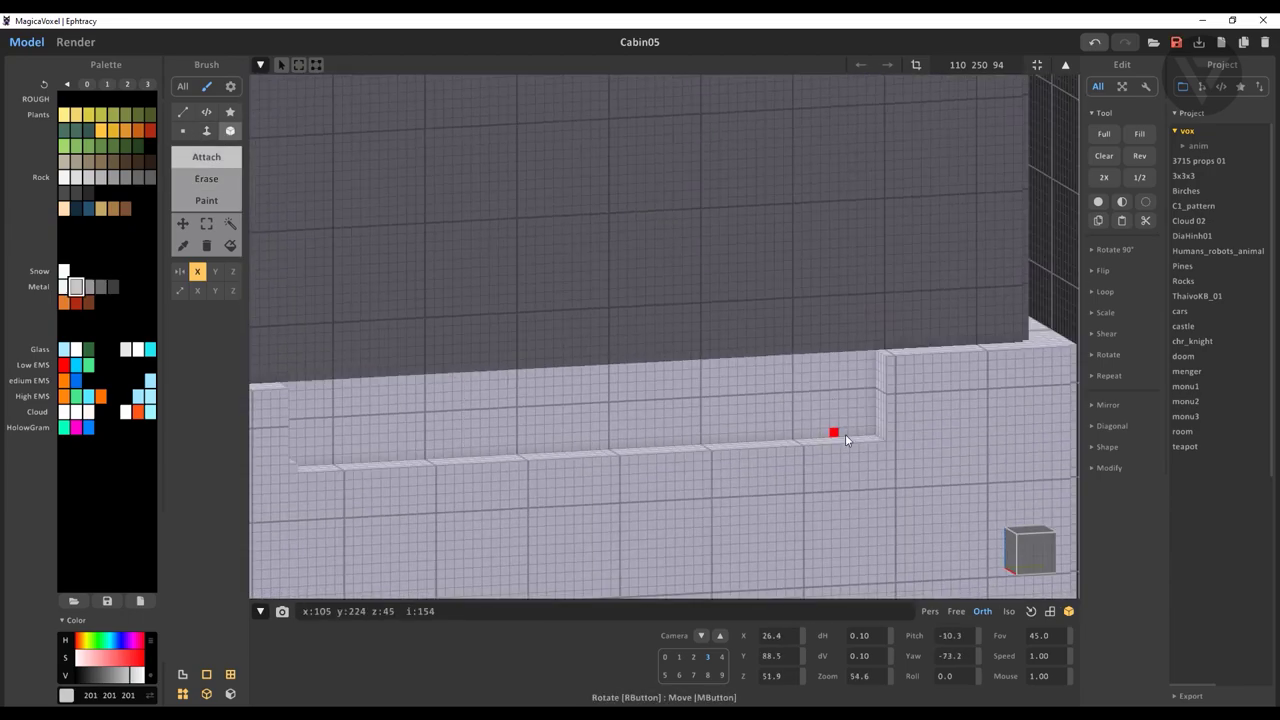
Hollow out the cabin body and fill the long side window recesses with light blue glass
right_drag(845, 440, 341, 405)
key(e)
scroll(450, 315, down, 3)
right_drag(450, 315, 722, 425)
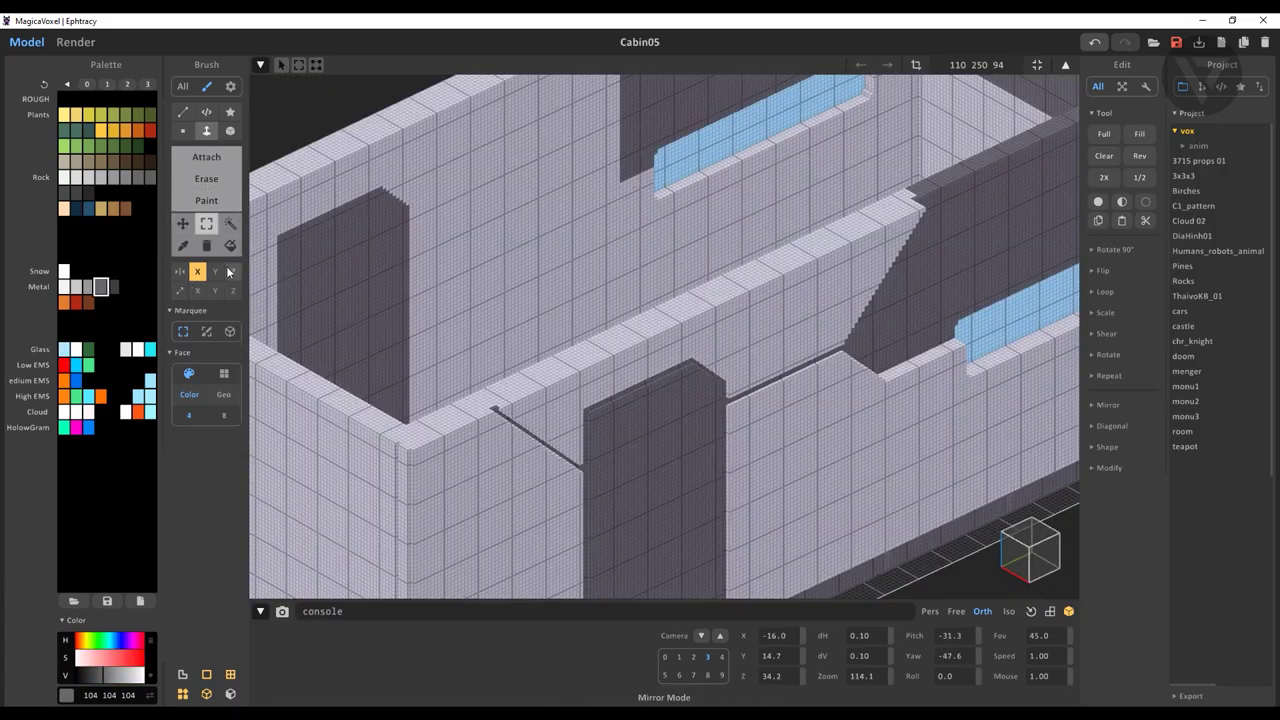
Separate the two side doors from the cabin body, leaving open doorways
key(Tab)
scroll(817, 508, down, 5)
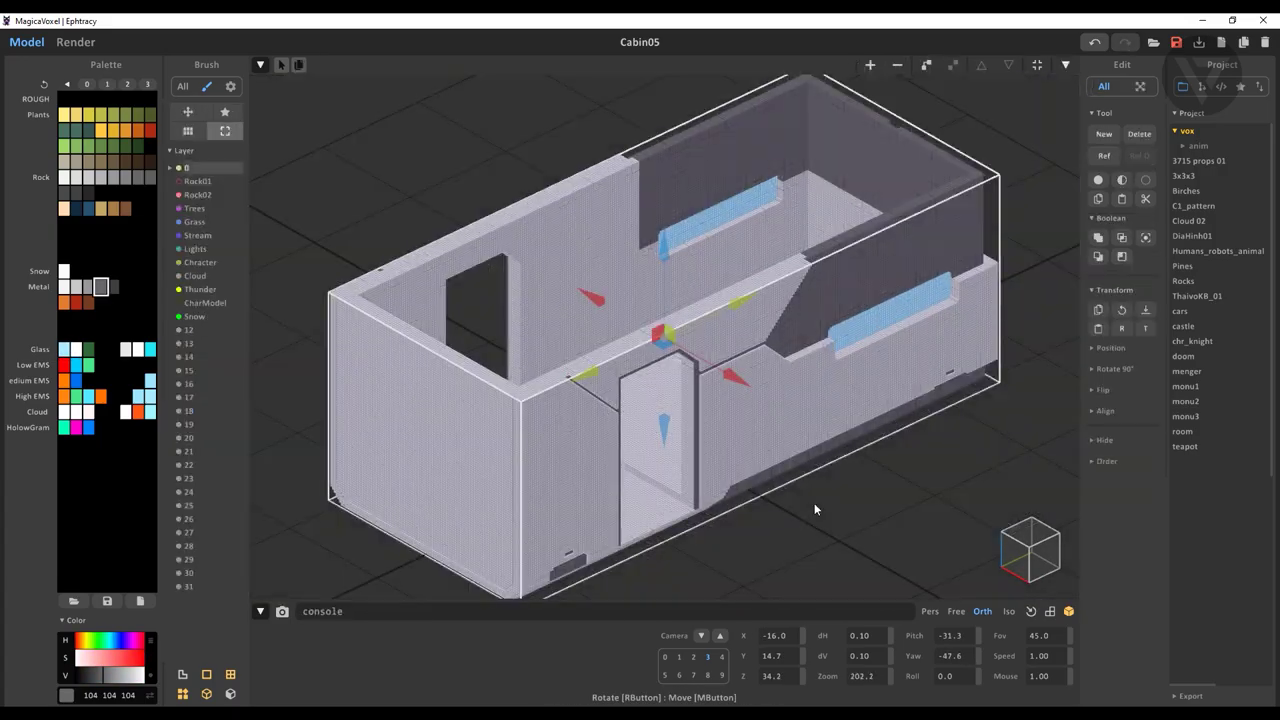
scroll(760, 391, up, 6)
key(Tab)
scroll(628, 281, up, 3)
key(ctrl+z)
Size the separate door pair to 110 × 39 × 75 voxels inside the dark doorway frames
key(f)
right_drag(628, 281, 709, 314)
scroll(709, 314, down, 4)
scroll(831, 420, up, 5)
scroll(831, 420, down, 4)
key(Tab)
key(Tab)
scroll(682, 390, up, 6)
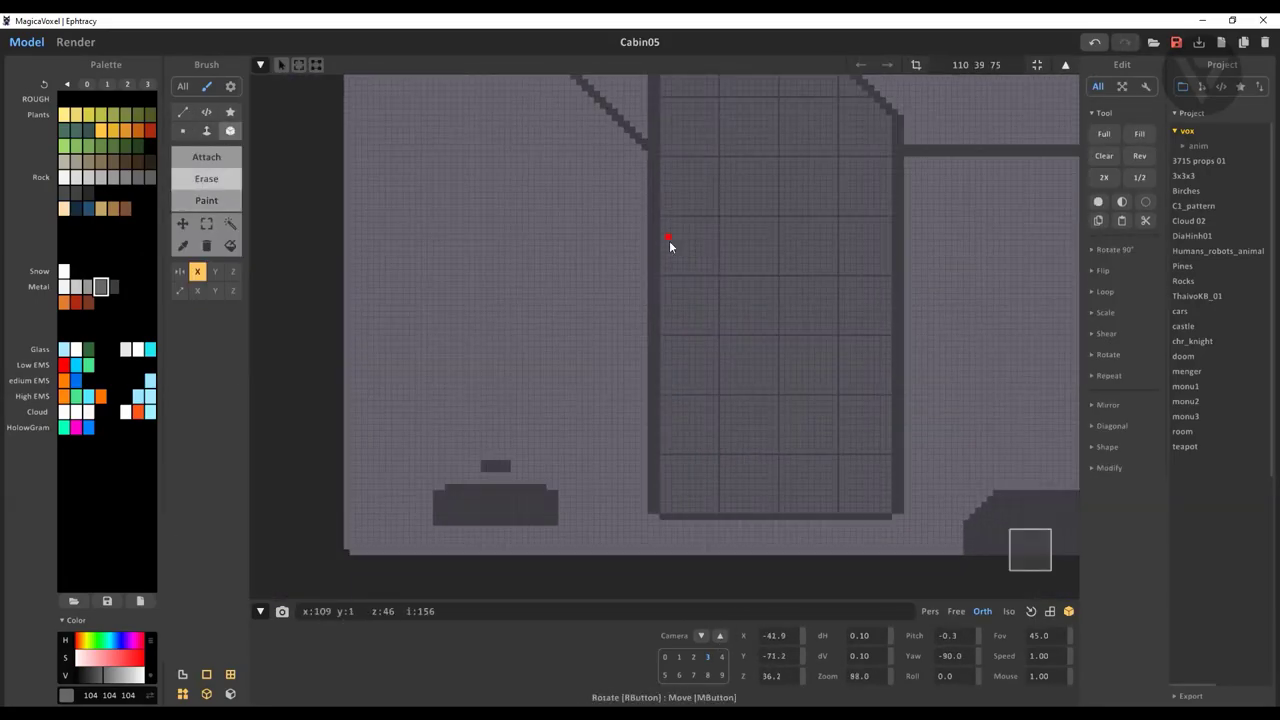
Cut two small notches into the door's edge and fill them with light grey (201, 201, 201) hinges
scroll(689, 317, up, 4)
scroll(676, 402, down, 2)
right_drag(677, 410, 795, 428)
scroll(795, 428, up, 3)
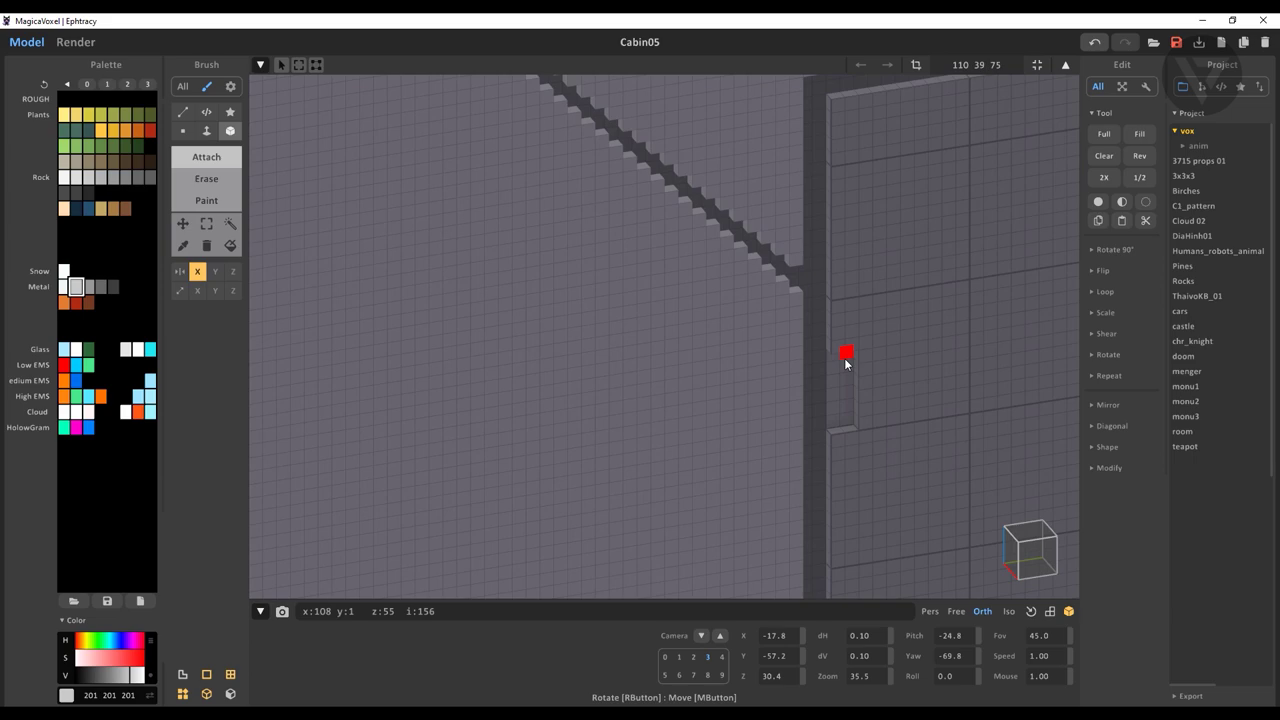
scroll(790, 340, up, 3)
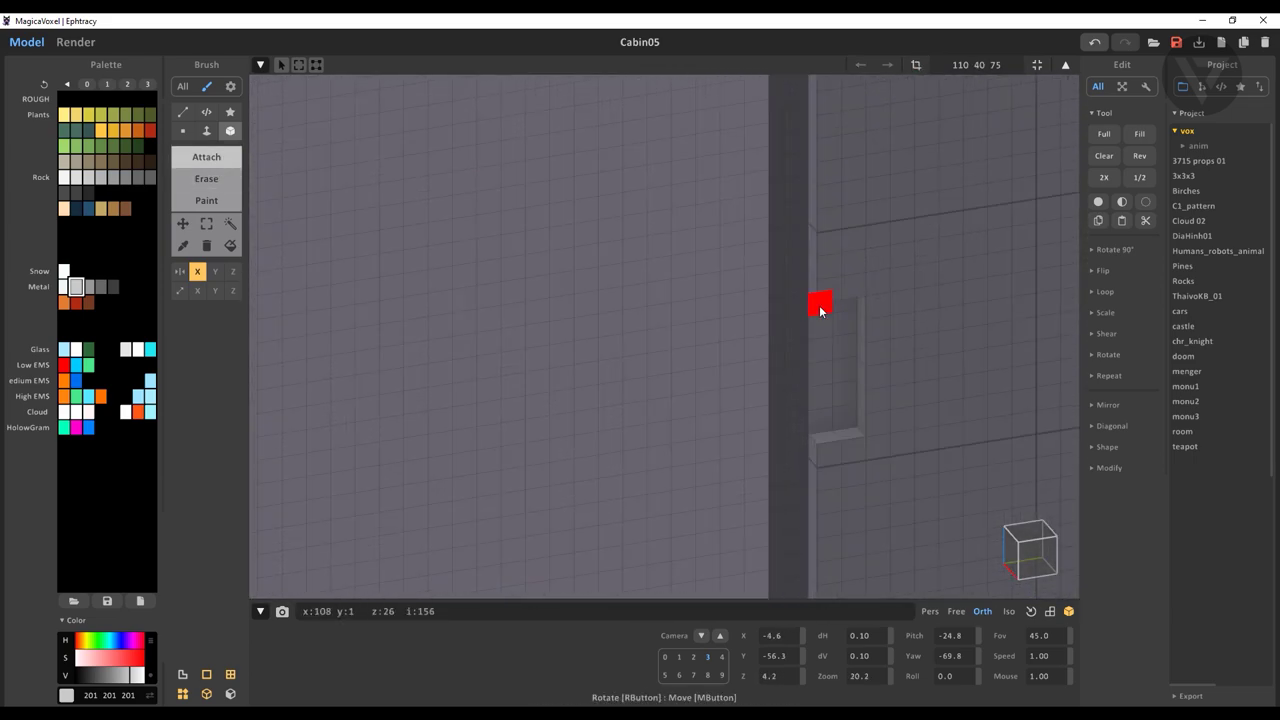
key(3)
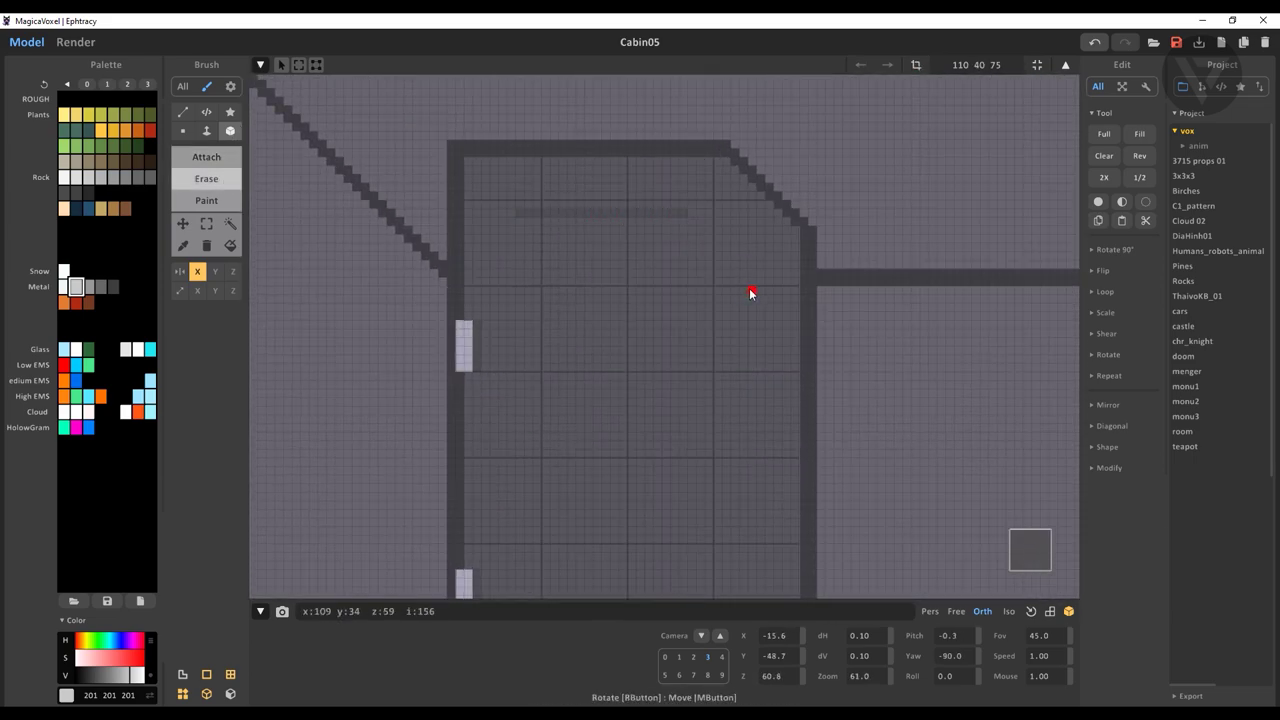
Erase a 1-voxel-deep window recess with a slanted upper corner in the upper part of the door
scroll(673, 217, down, 2)
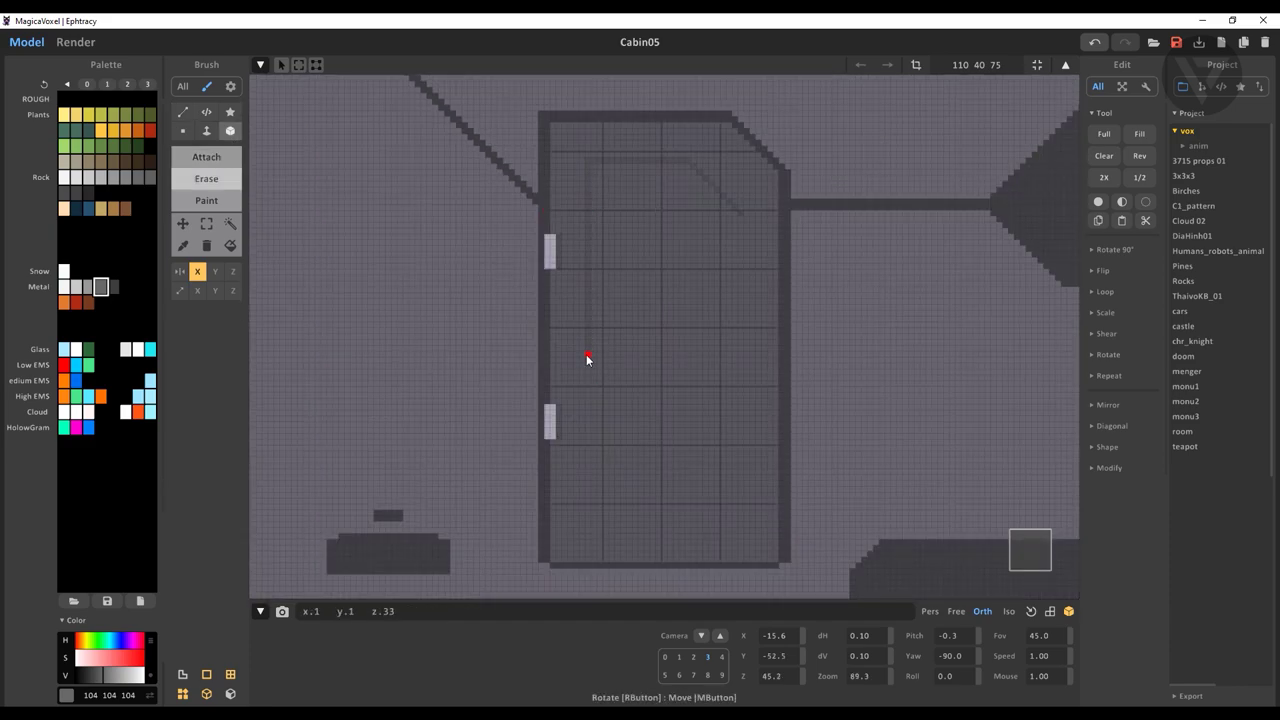
key(l)
scroll(823, 337, up, 2)
scroll(640, 517, down, 2)
scroll(729, 363, up, 5)
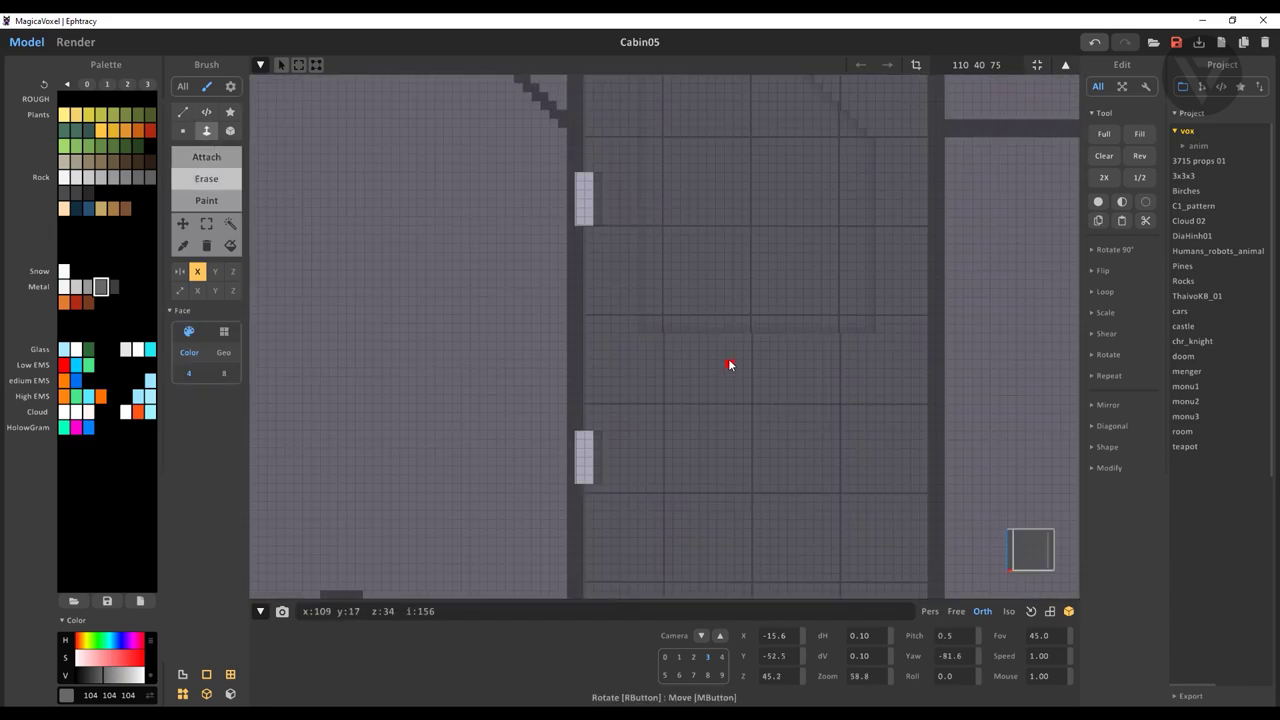
Try erasing a 1 × 25 × 25 voxel panel into the lower part of the door, and undo it
click(209, 140)
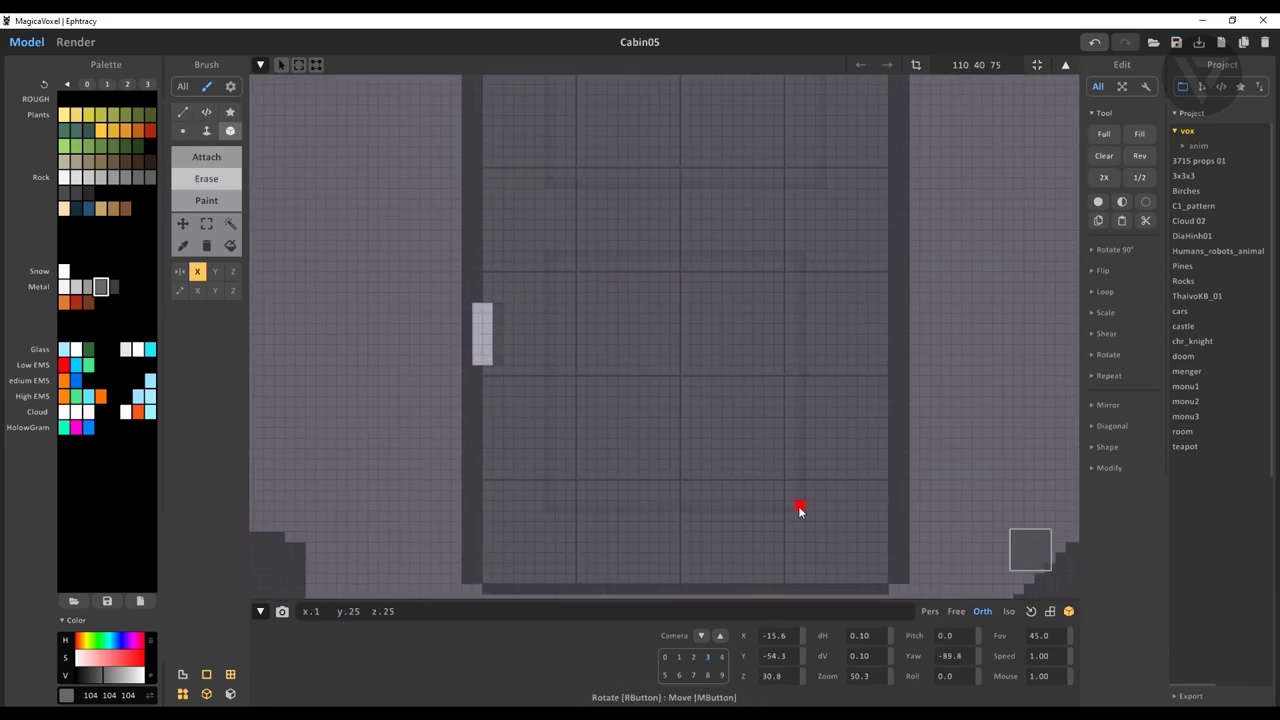
scroll(706, 300, down, 3)
scroll(743, 307, up, 2)
key(ctrl+z)
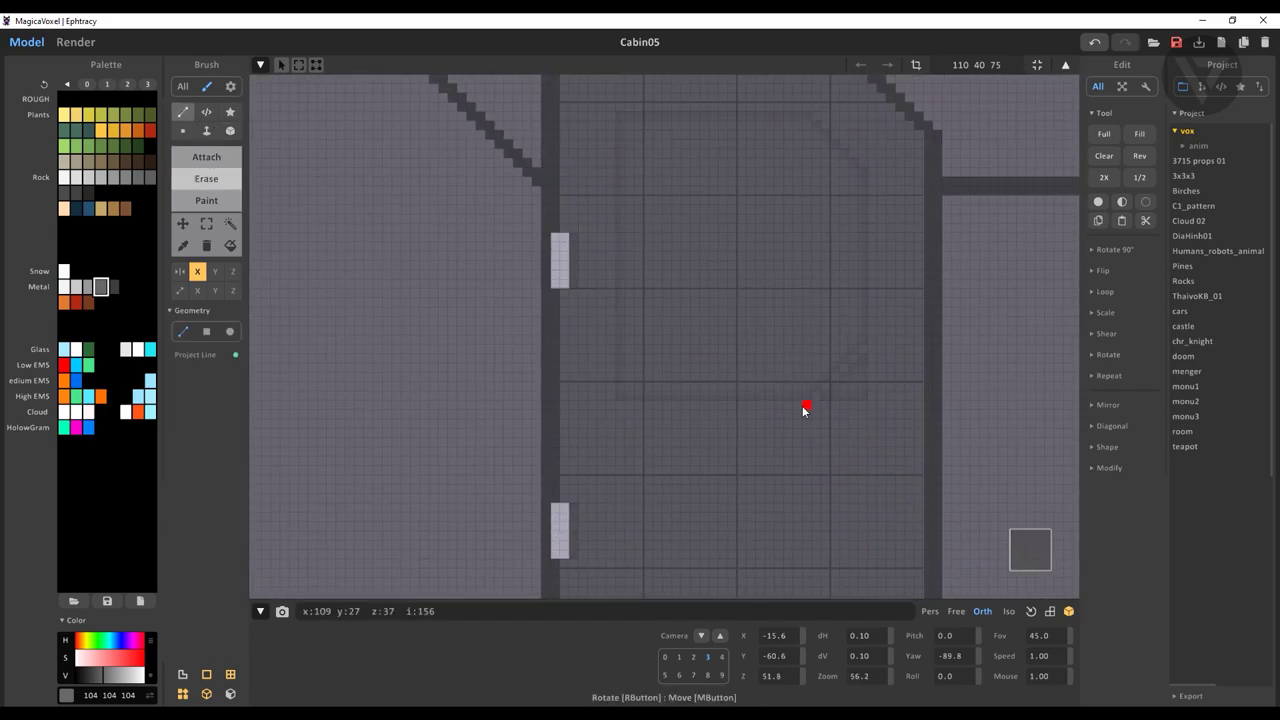
Slant the door window's lower corner and make its pane light blue glass (173, 233, 255)
scroll(657, 374, down, 3)
mouse_move(800, 397)
right_down()
mouse_move(894, 397)
mouse_move(686, 349)
mouse_move(1028, 565)
mouse_move(915, 472)
mouse_move(545, 266)
mouse_move(222, 215)
right_up()
scroll(700, 370, down, 2)
right_drag(862, 488, 488, 387)
Select the blue side window on the cabin body and shift it down, leaving an empty strip above it
key(m)
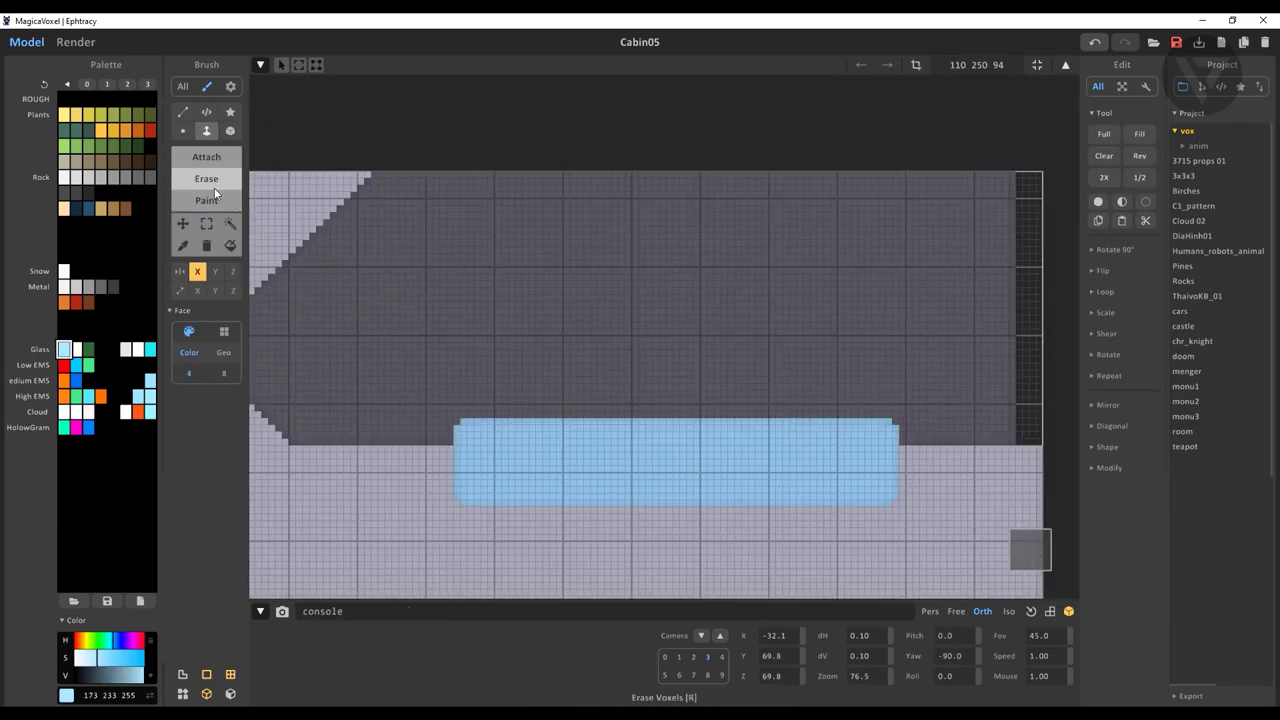
drag(488, 387, 712, 486)
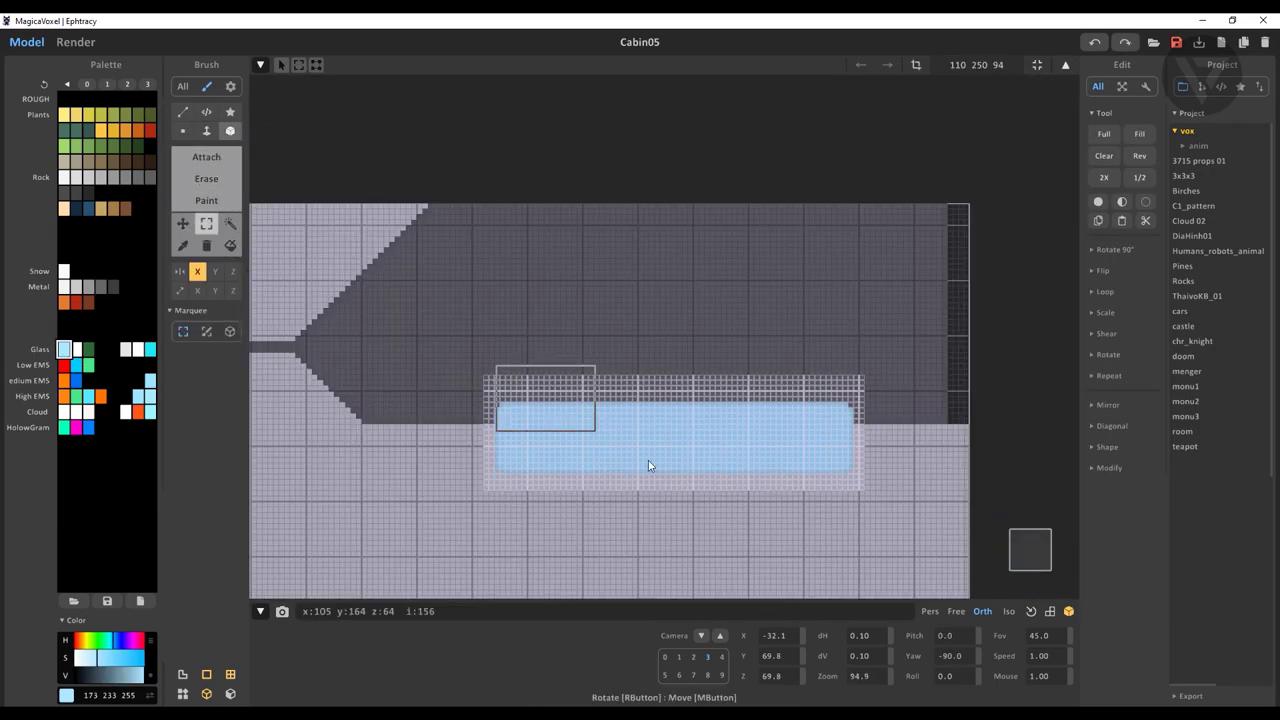
right_drag(603, 442, 384, 407)
scroll(384, 407, up, 3)
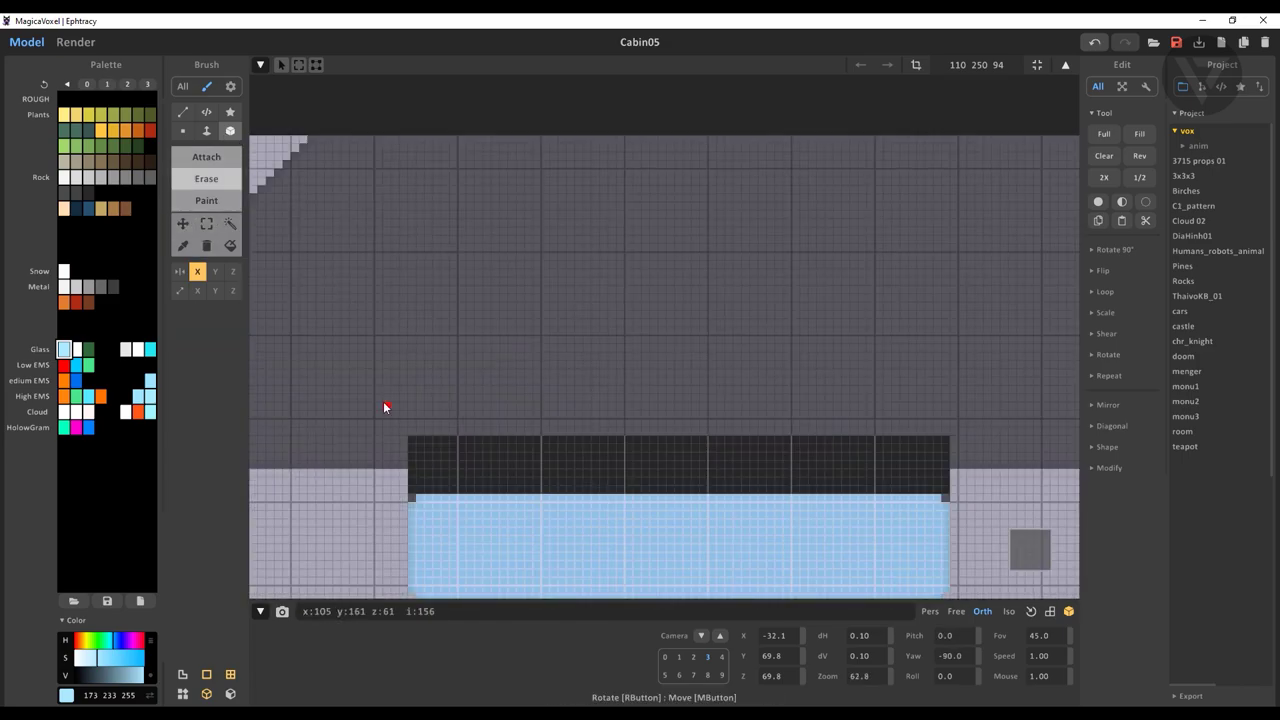
Extend the light blue glass upward to fill the empty strip and make the side window taller
scroll(836, 431, down, 1)
right_drag(508, 460, 800, 453)
scroll(800, 453, down, 5)
Select the strip of wall beneath the side window and move it downward
key(m)
drag(352, 408, 788, 530)
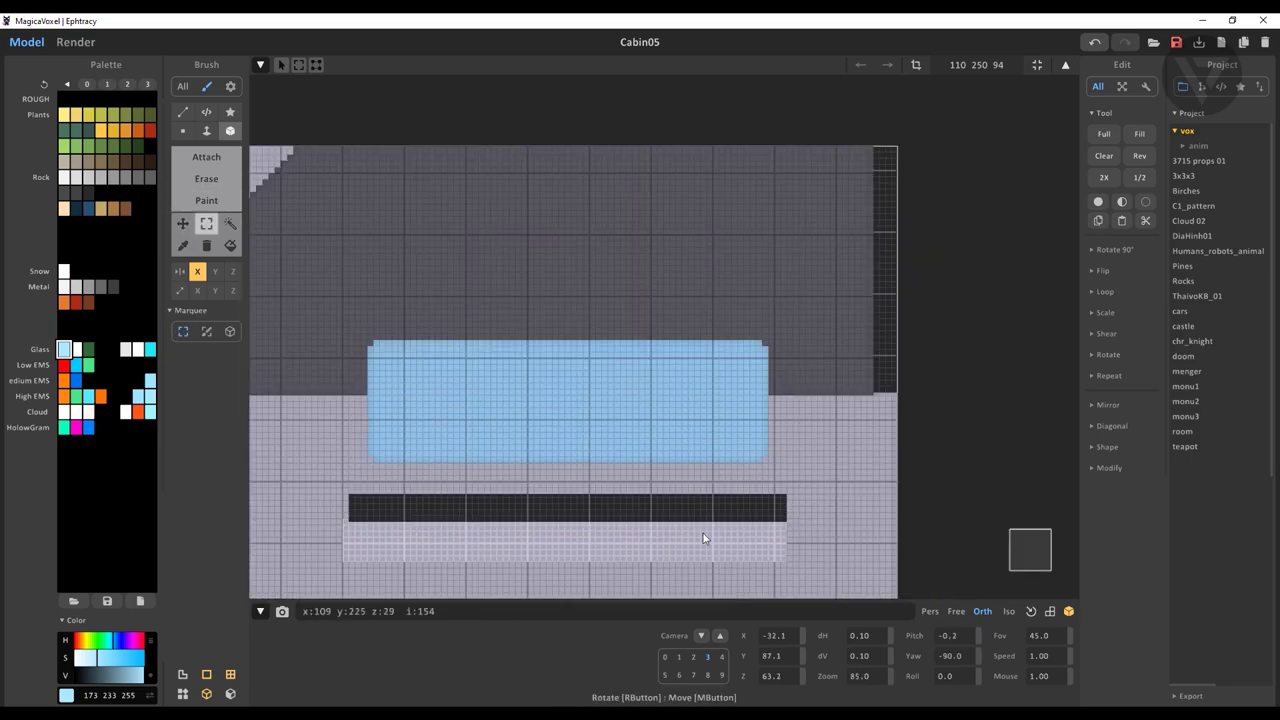
right_drag(785, 562, 707, 536)
Enlarge the door object to 112 × 40 × 75 voxels and start a raised dark grey (104, 104, 104) frame around its window
key(Tab)
right_drag(853, 355, 869, 362)
key(Tab)
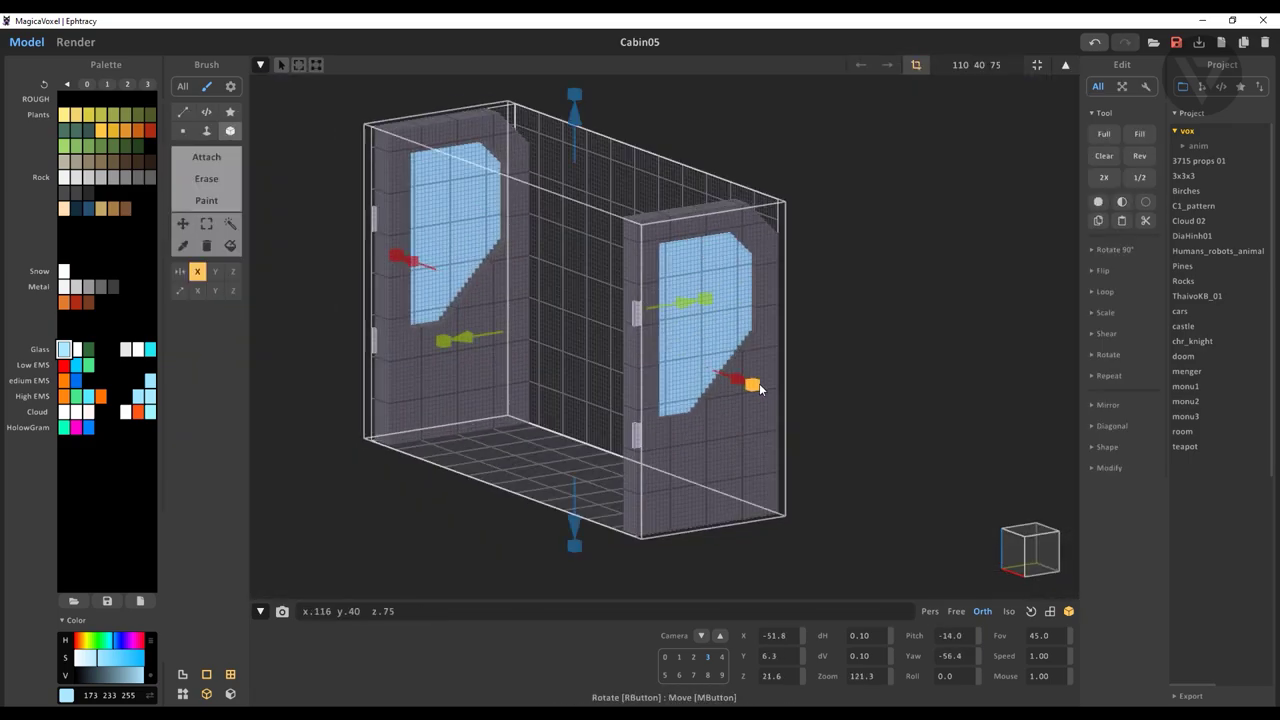
scroll(752, 386, up, 6)
key(l)
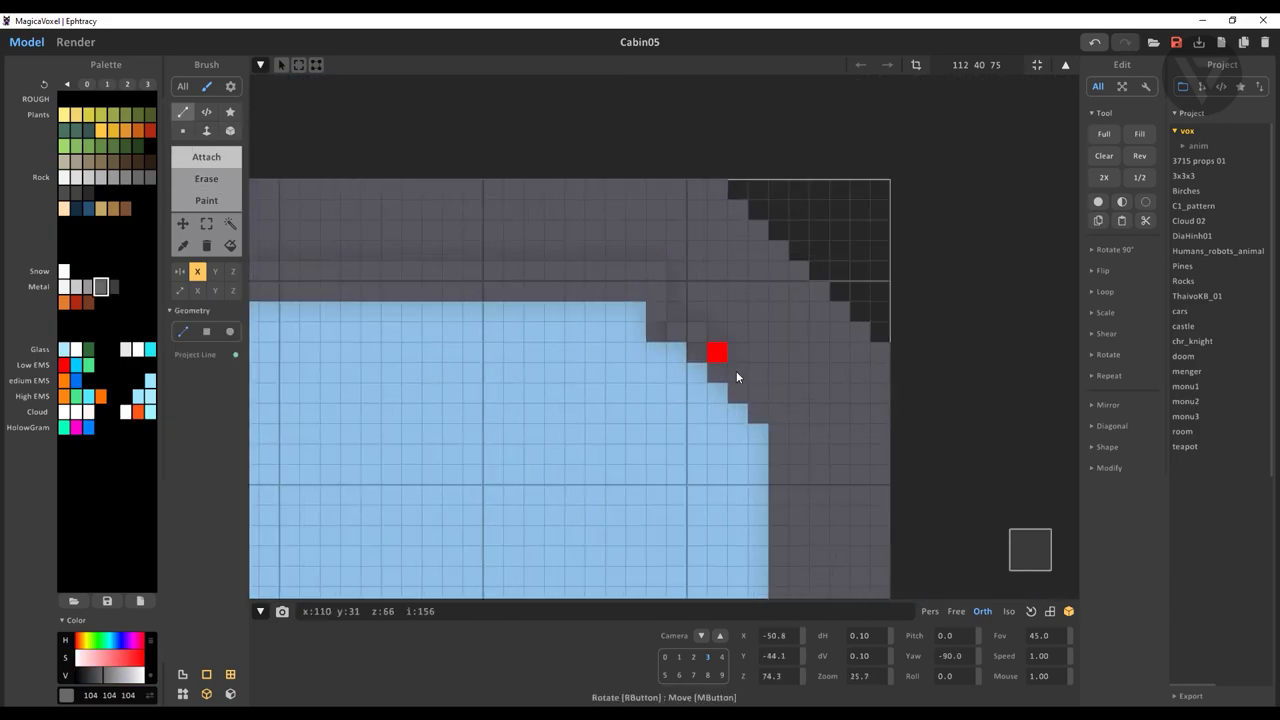
Attach the raised dark grey frame along the door window's slanted corners and lower edge
scroll(685, 305, down, 5)
scroll(640, 460, up, 2)
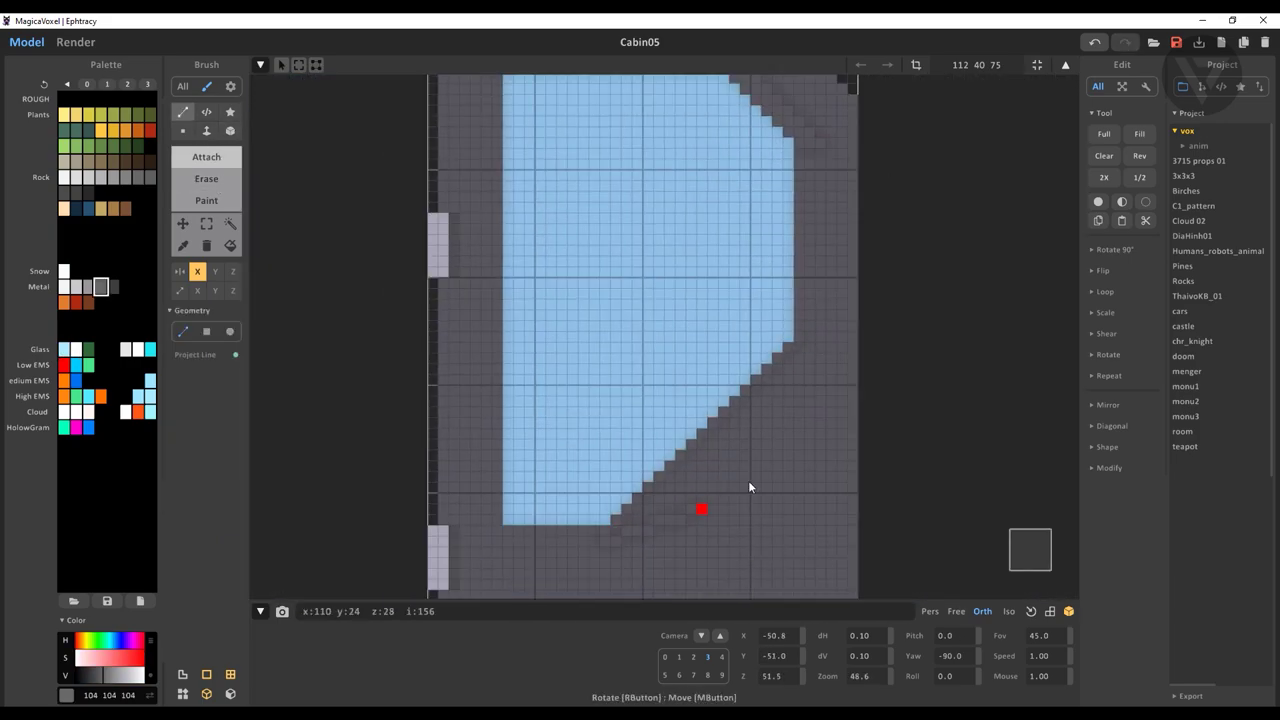
scroll(709, 342, down, 4)
key(b)
scroll(857, 280, up, 3)
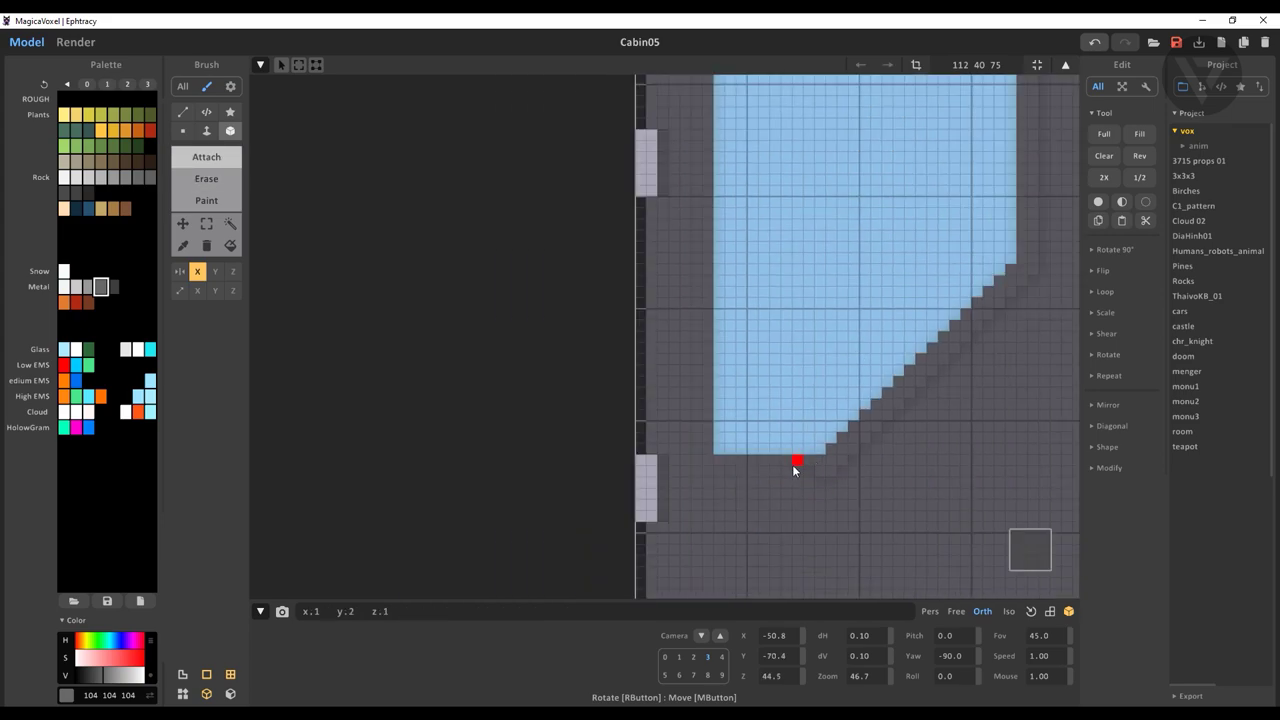
right_drag(794, 466, 979, 323)
Choose glowing cyan (85, 232, 255) and extend the roof object downward from its underside to 110 × 246 × 10 voxels
scroll(979, 323, down, 4)
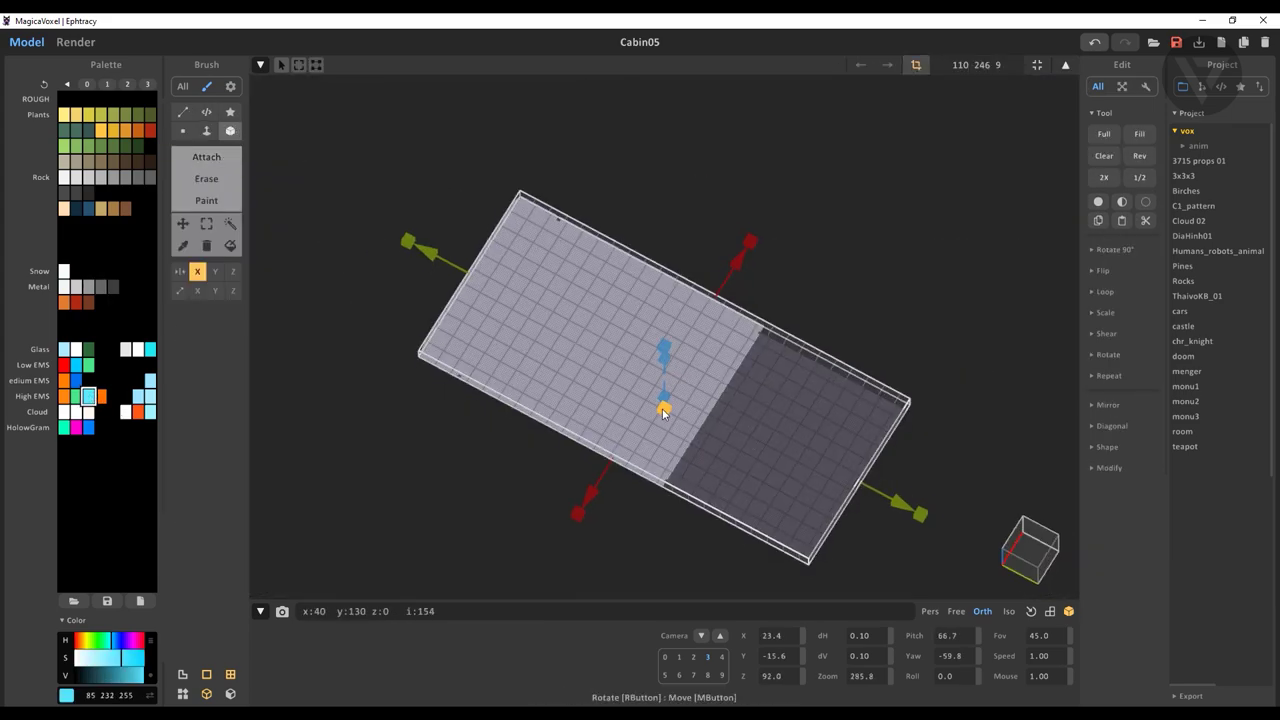
drag(535, 401, 595, 403)
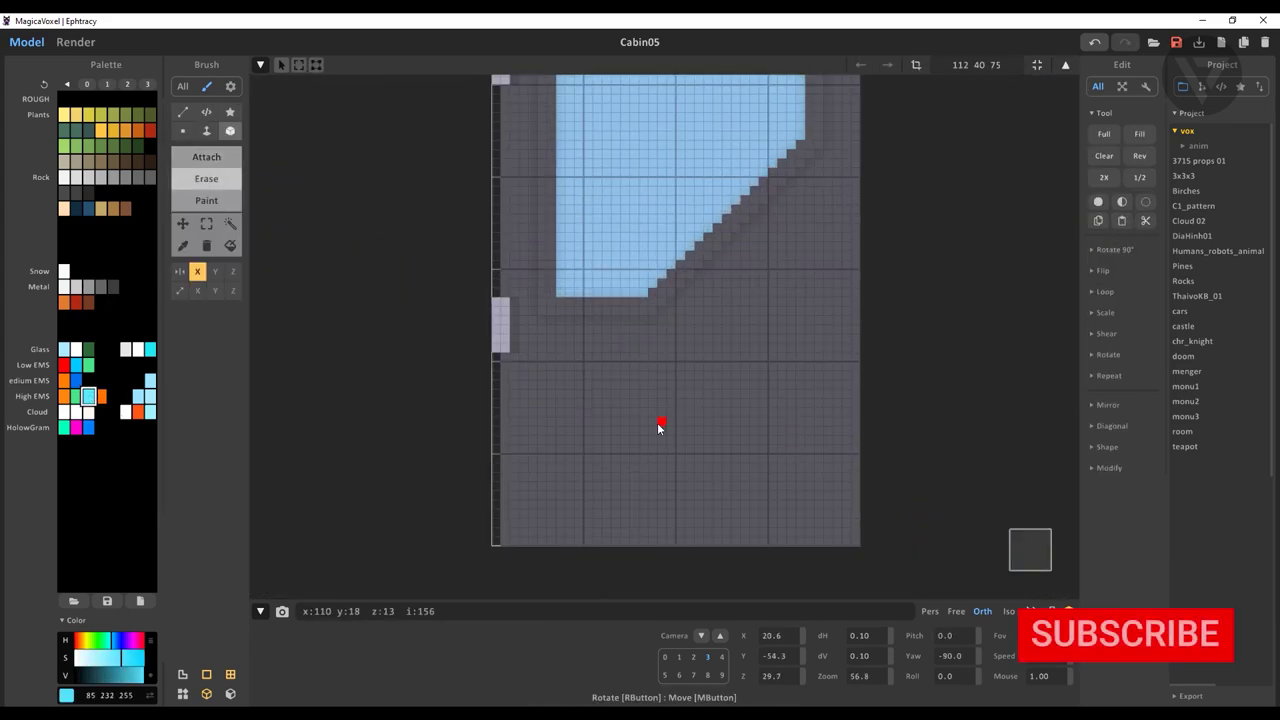
Erase a rectangular recess in the door below its window and add a light grey frame and orange-ended bars there
right_drag(670, 443, 794, 515)
scroll(794, 515, up, 5)
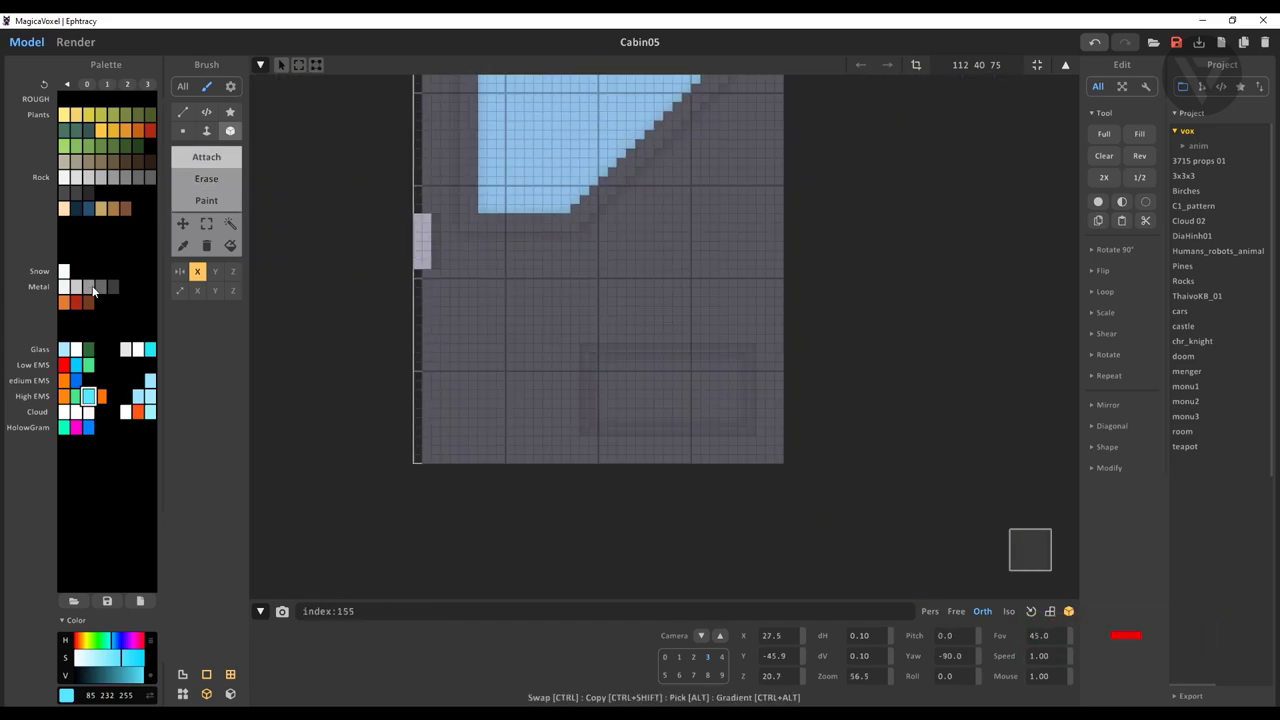
alt+click(506, 477)
mouse_move(497, 439)
right_down()
mouse_move(749, 357)
mouse_move(637, 419)
mouse_move(460, 346)
right_up()
right_drag(894, 386, 677, 394)
scroll(677, 394, down, 4)
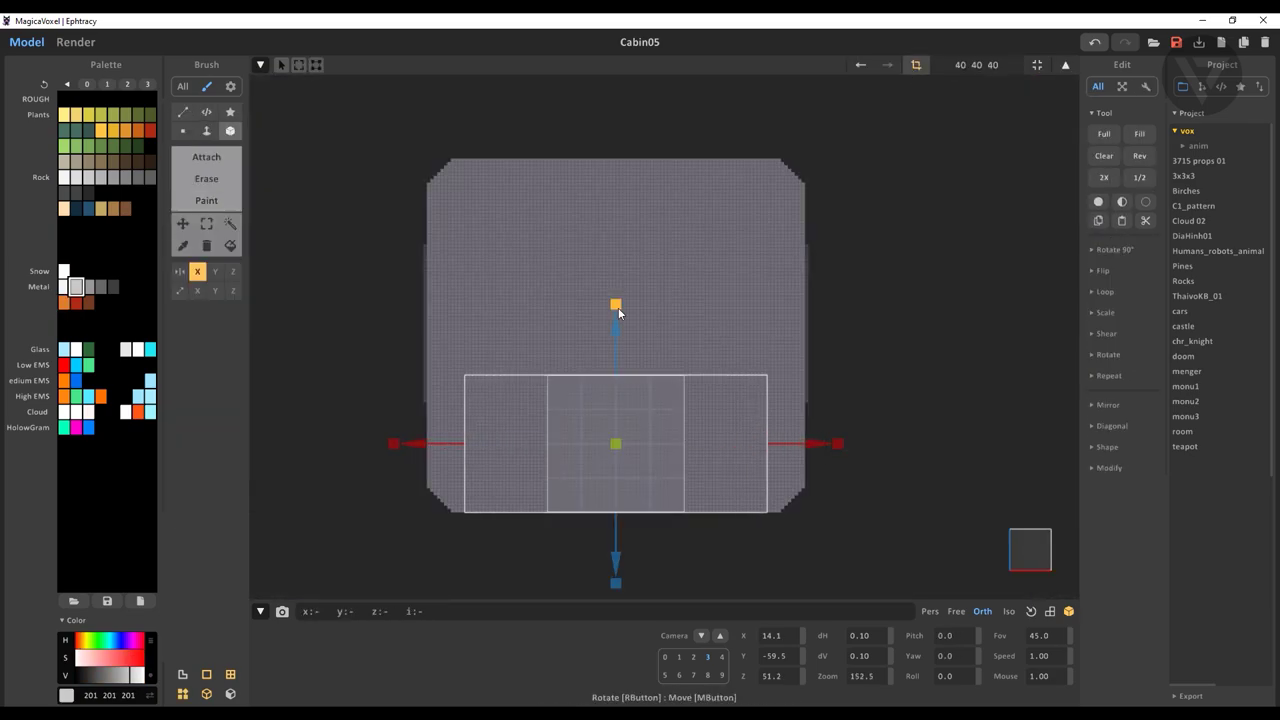
Size the new end-wall panel to 88 × 40 × 52 voxels and carve a rectangular border into it with X and Z mirroring
click(211, 182)
scroll(646, 410, up, 5)
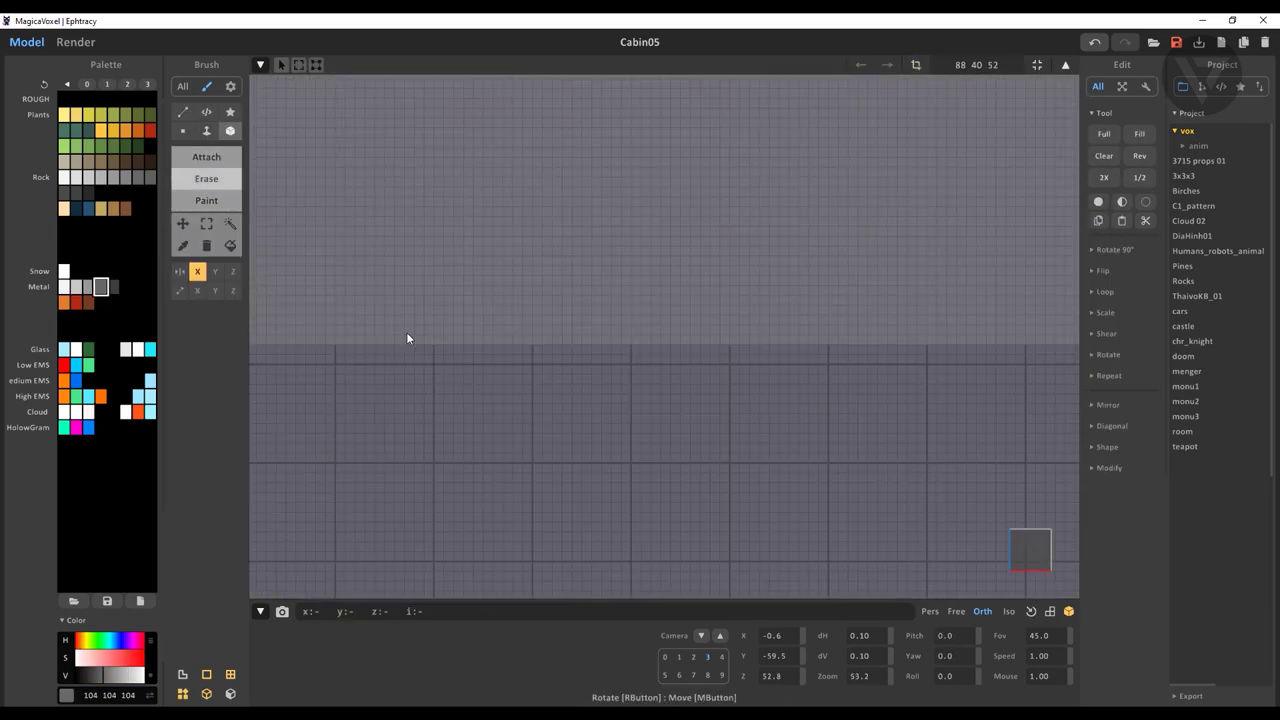
scroll(437, 321, down, 2)
key(b)
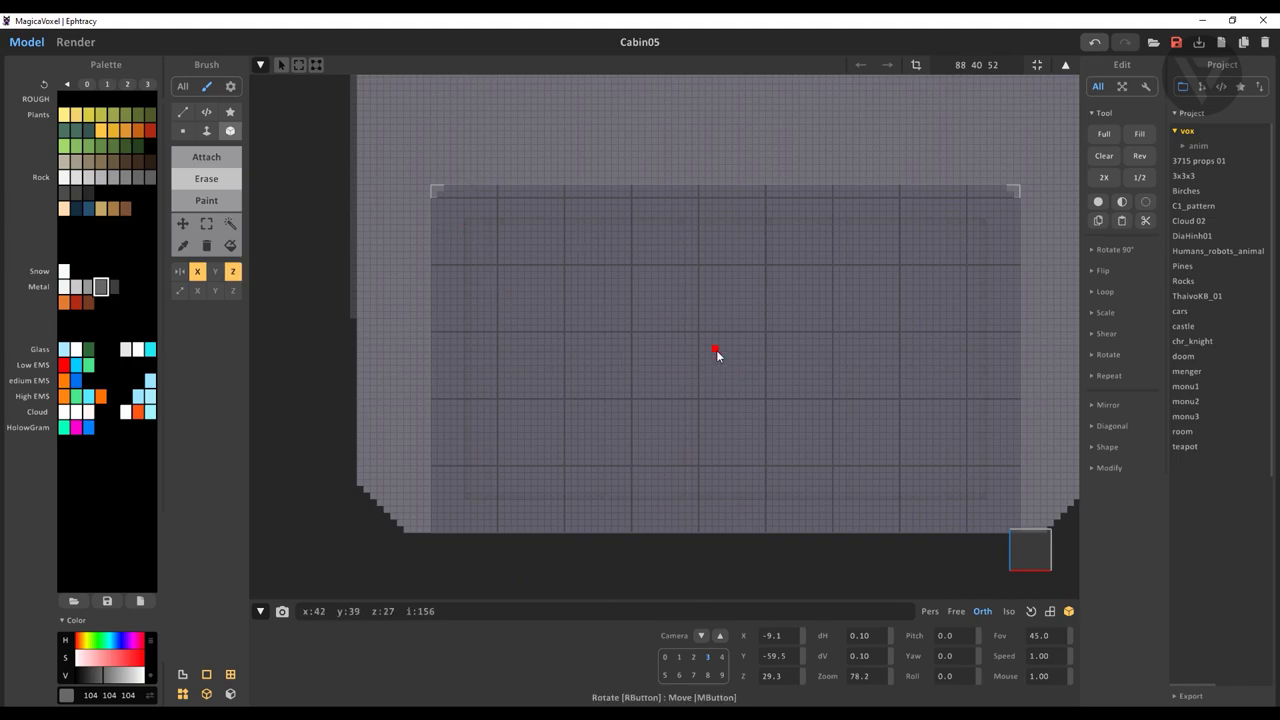
scroll(716, 354, up, 2)
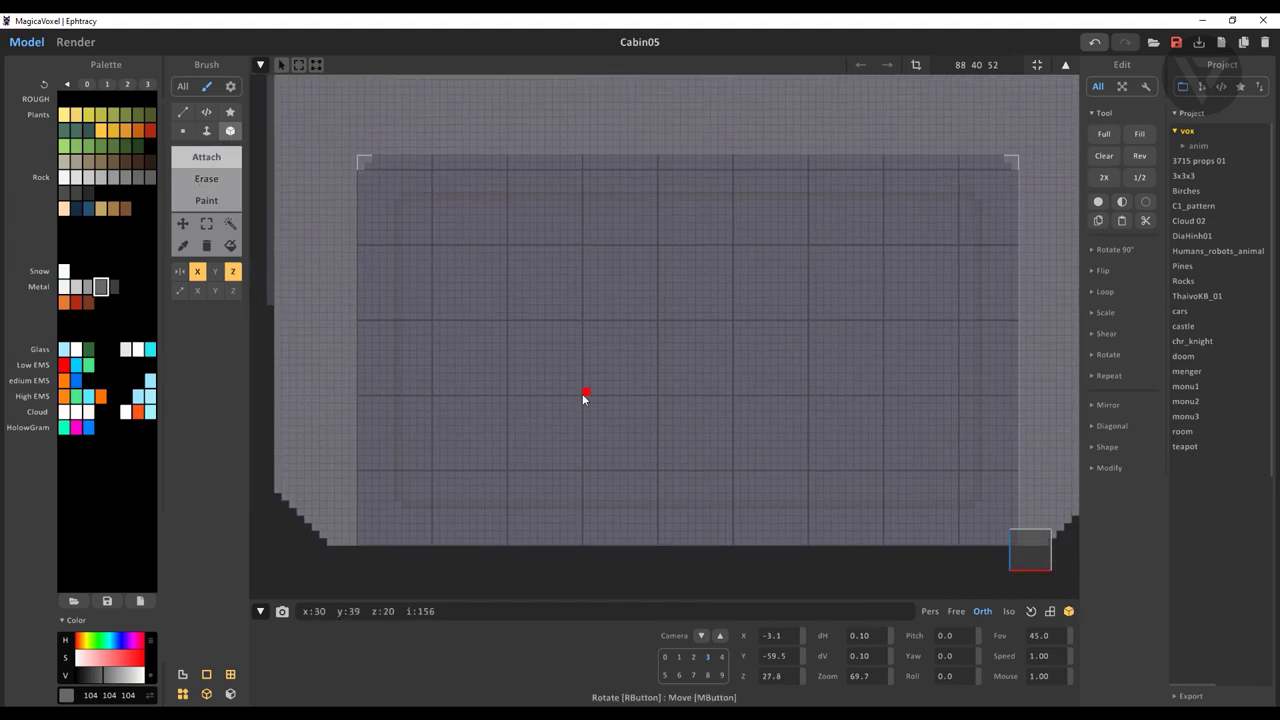
Draw mirrored diagonal double lines and a horizontal centre line on the end-wall panel in dark grey (104, 104, 104)
scroll(380, 527, up, 1)
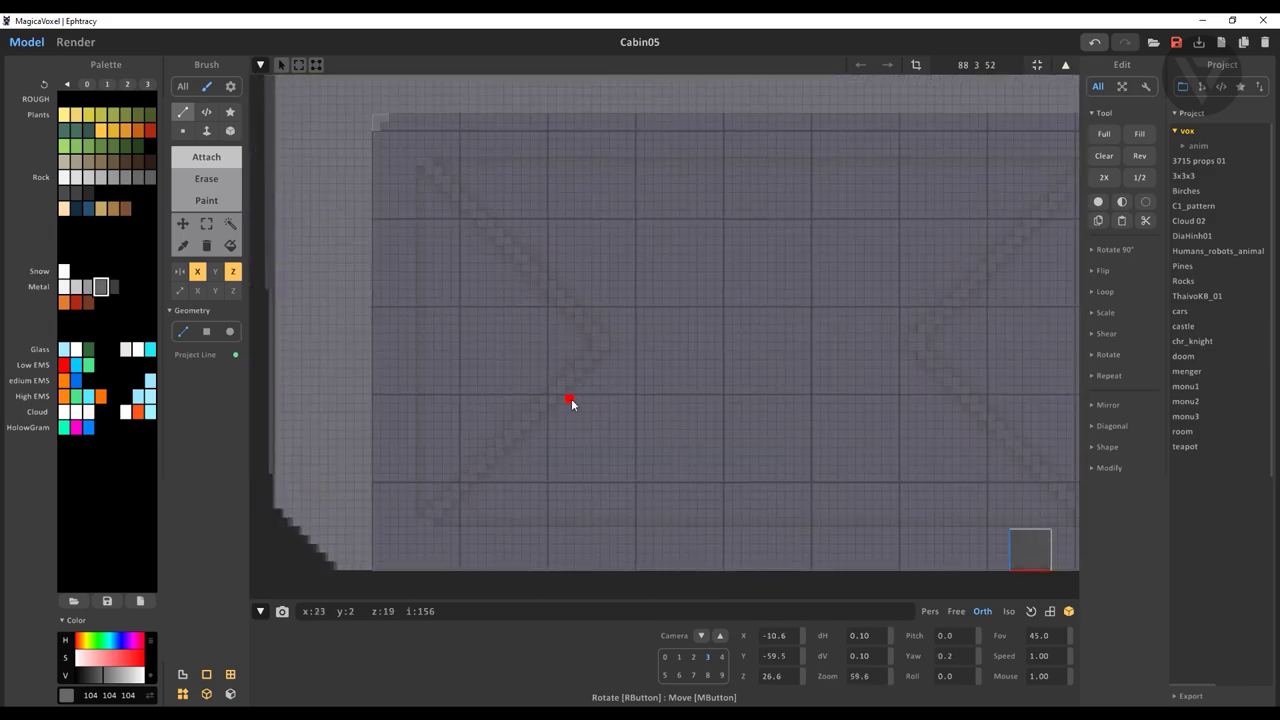
key(ctrl+z)
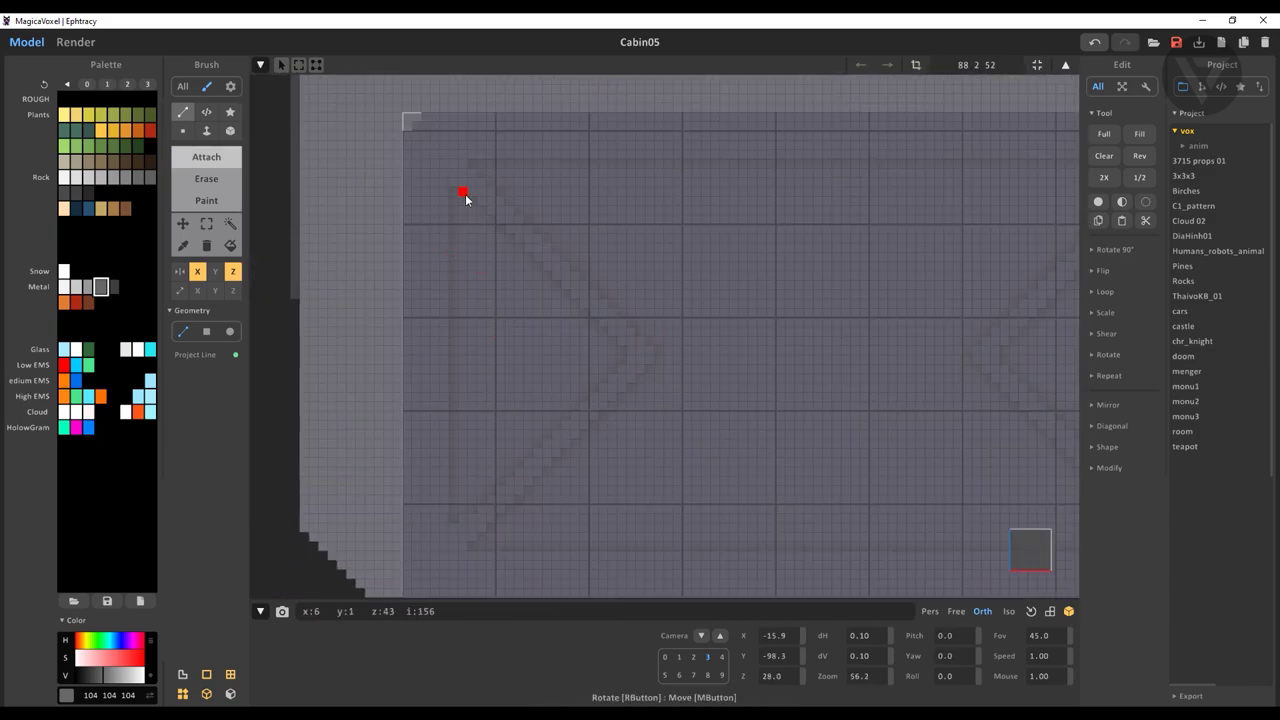
scroll(651, 354, down, 2)
scroll(686, 326, down, 2)
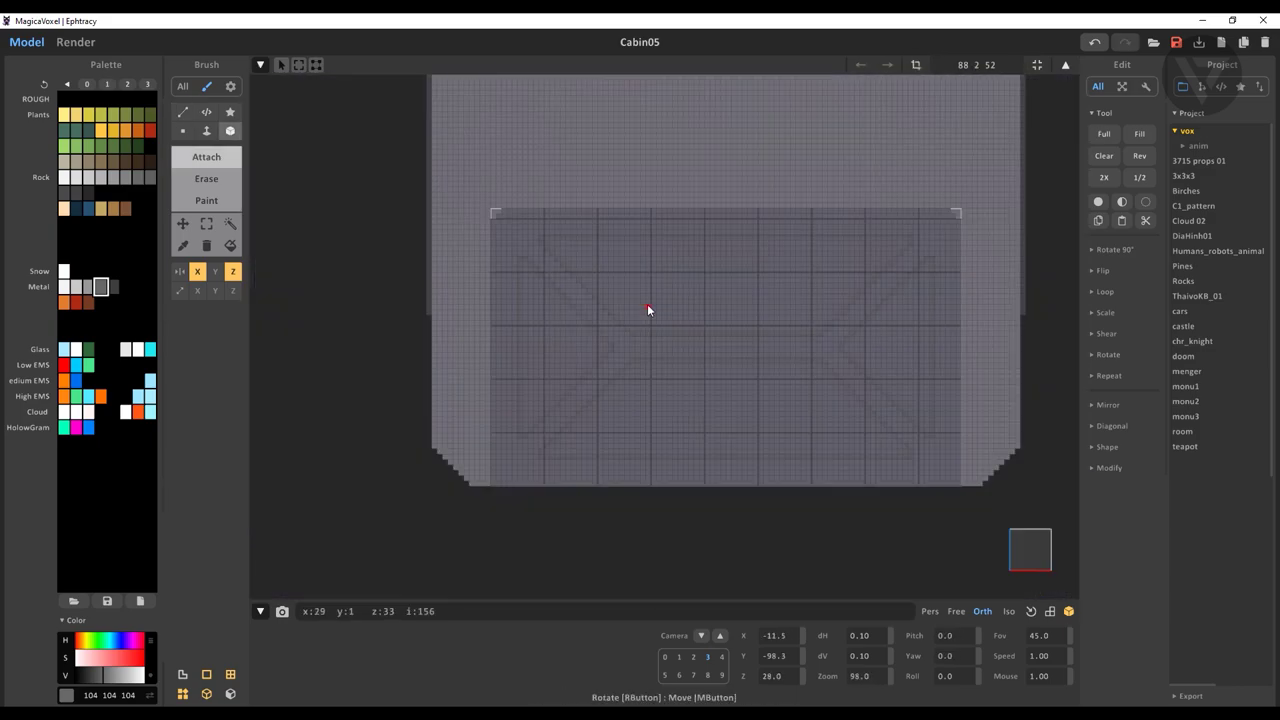
key(Tab)
scroll(834, 333, down, 2)
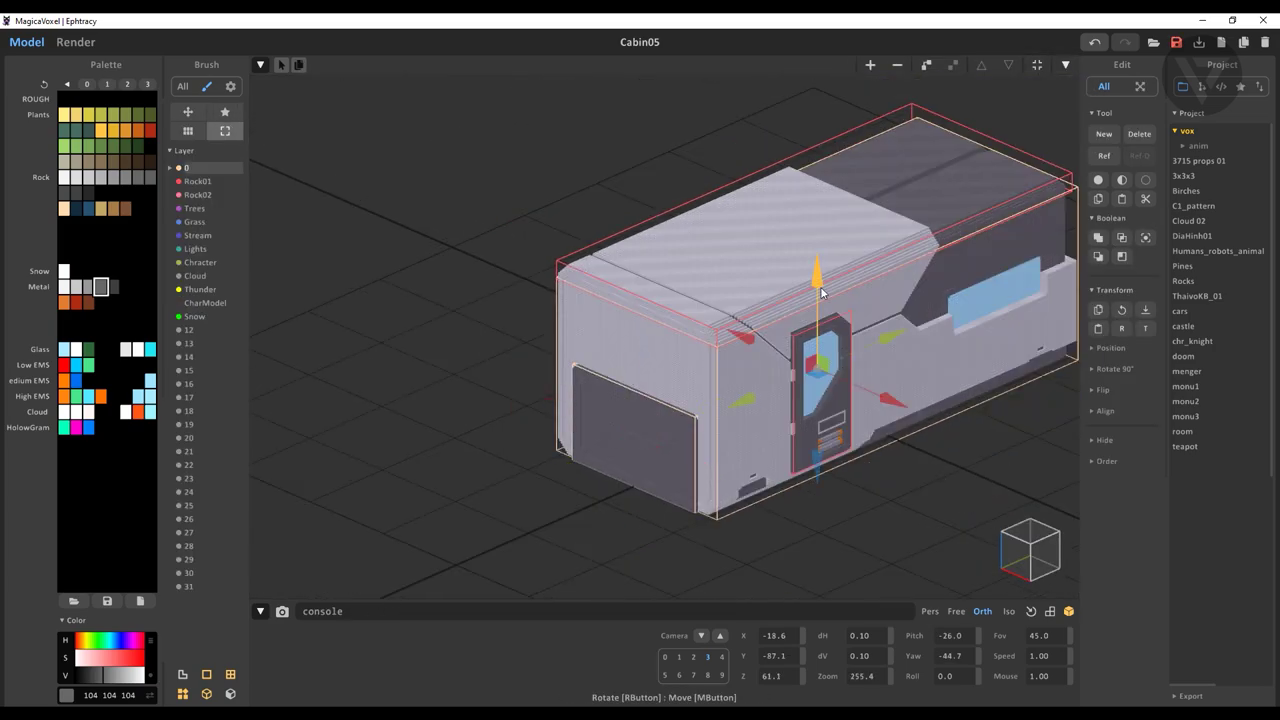
Build a 40 × 78 × 20 voxel block on the roof in light grey (201, 201, 201)
scroll(795, 205, up, 2)
key(Tab)
mouse_move(795, 205)
right_down()
mouse_move(469, 179)
mouse_move(797, 442)
mouse_move(840, 390)
mouse_move(850, 321)
right_up()
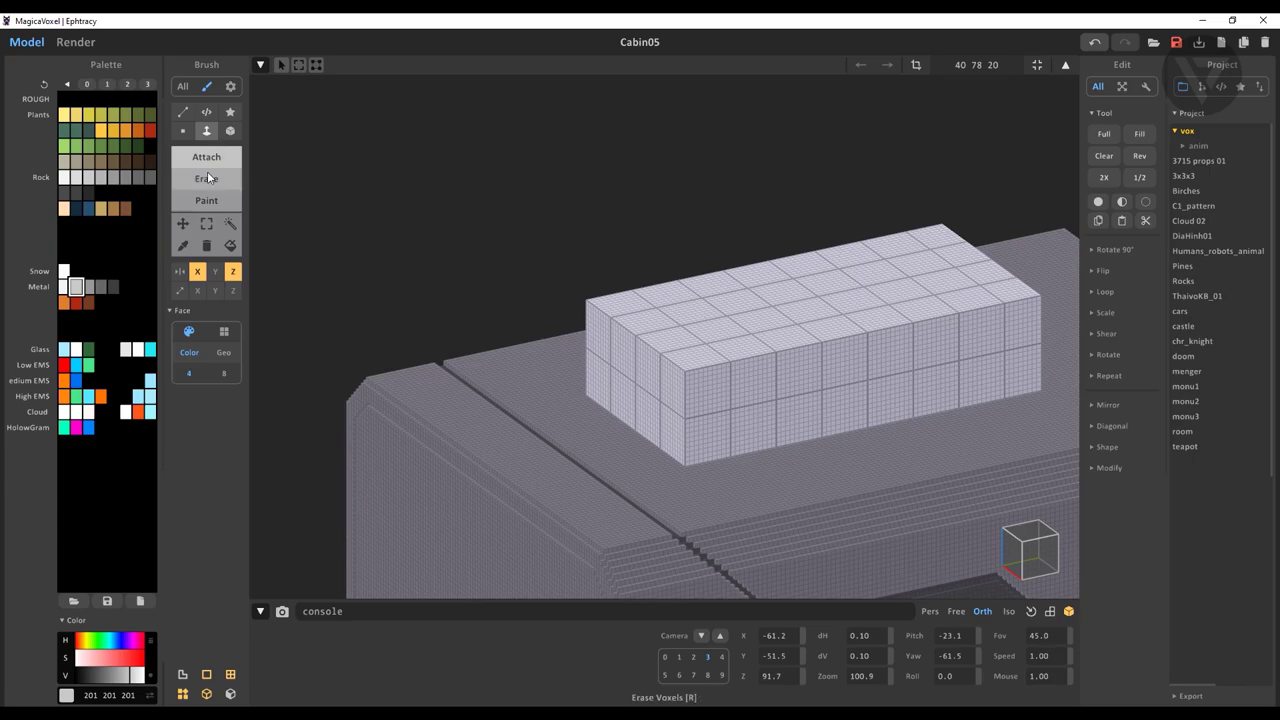
Erase stepped bevels along the upper edges and ends of the roof block with X and Y mirroring
key(1)
right_drag(745, 351, 551, 480)
scroll(551, 480, down, 3)
key(b)
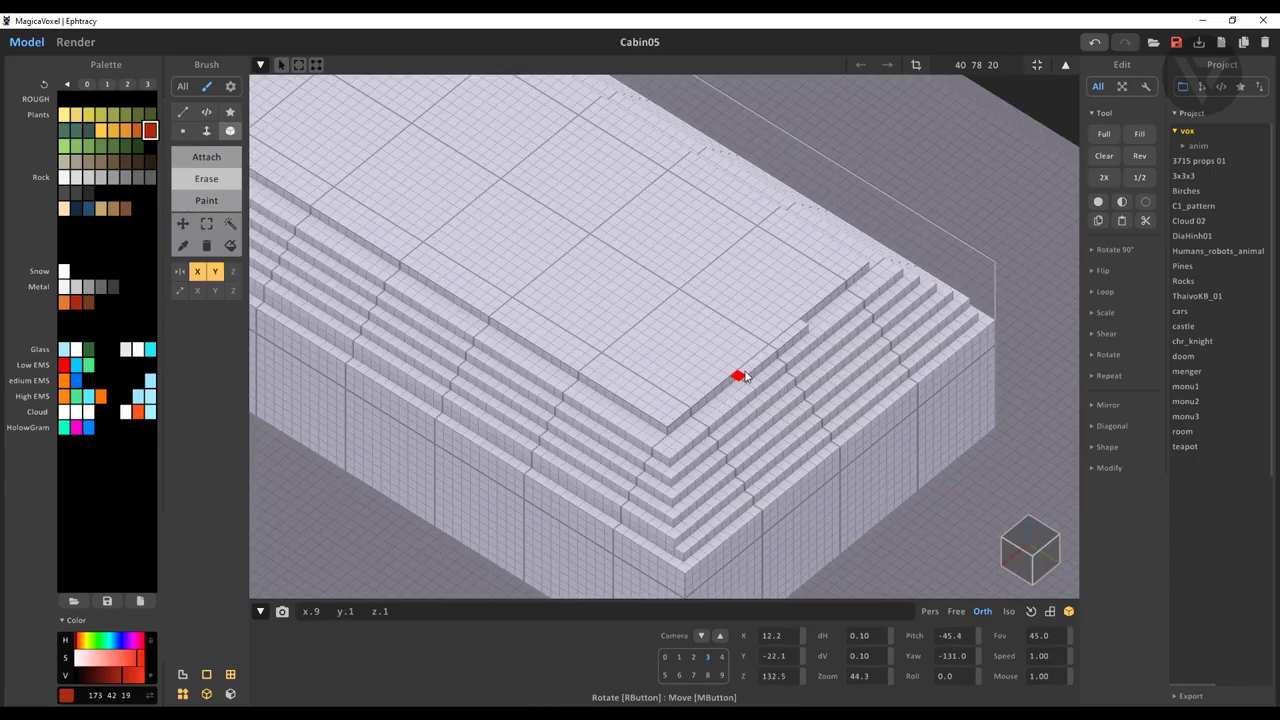
key(2)
key(l)
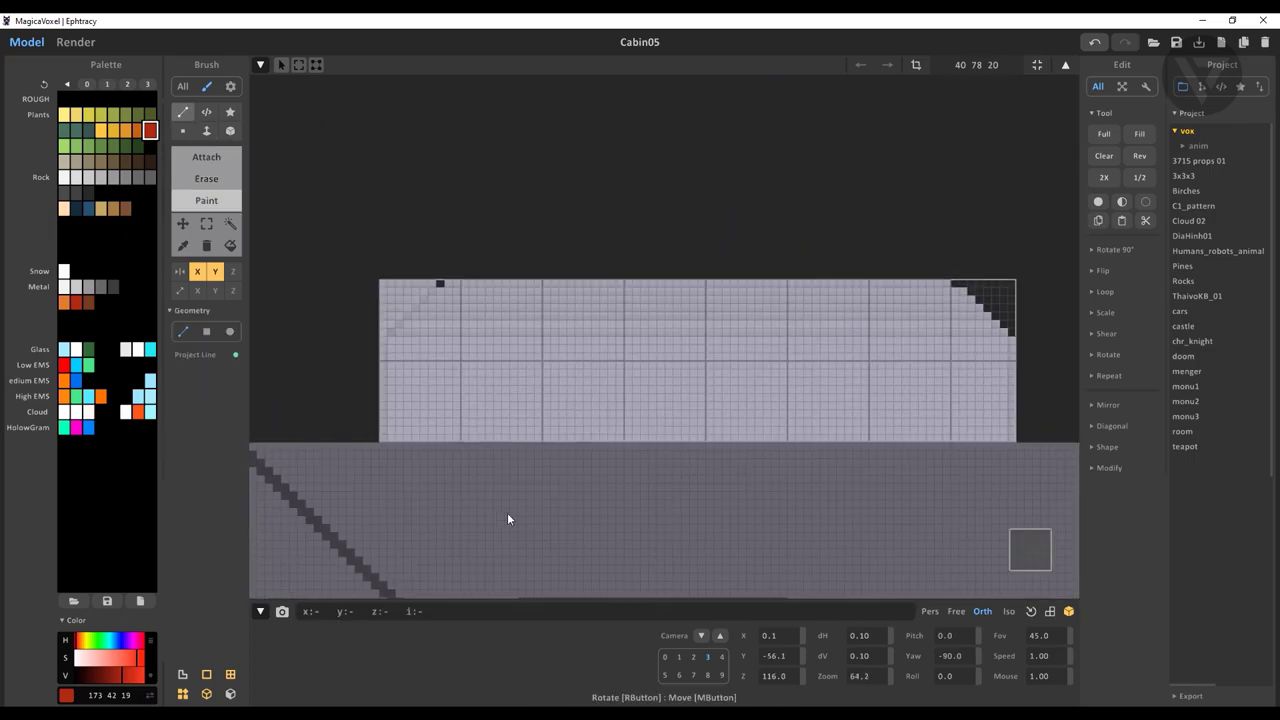
alt+click(507, 512)
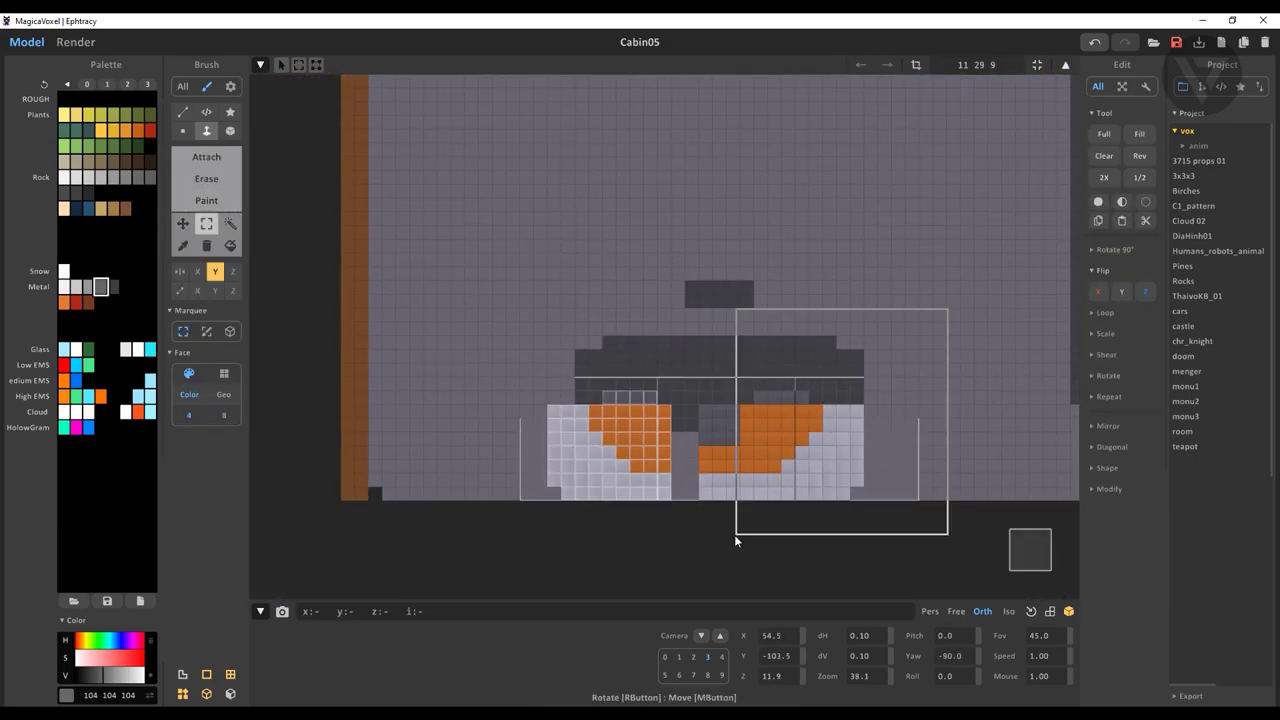
Marquee-select the right half of the orange and grey fixture at the base of the side wall
drag(814, 537, 773, 410)
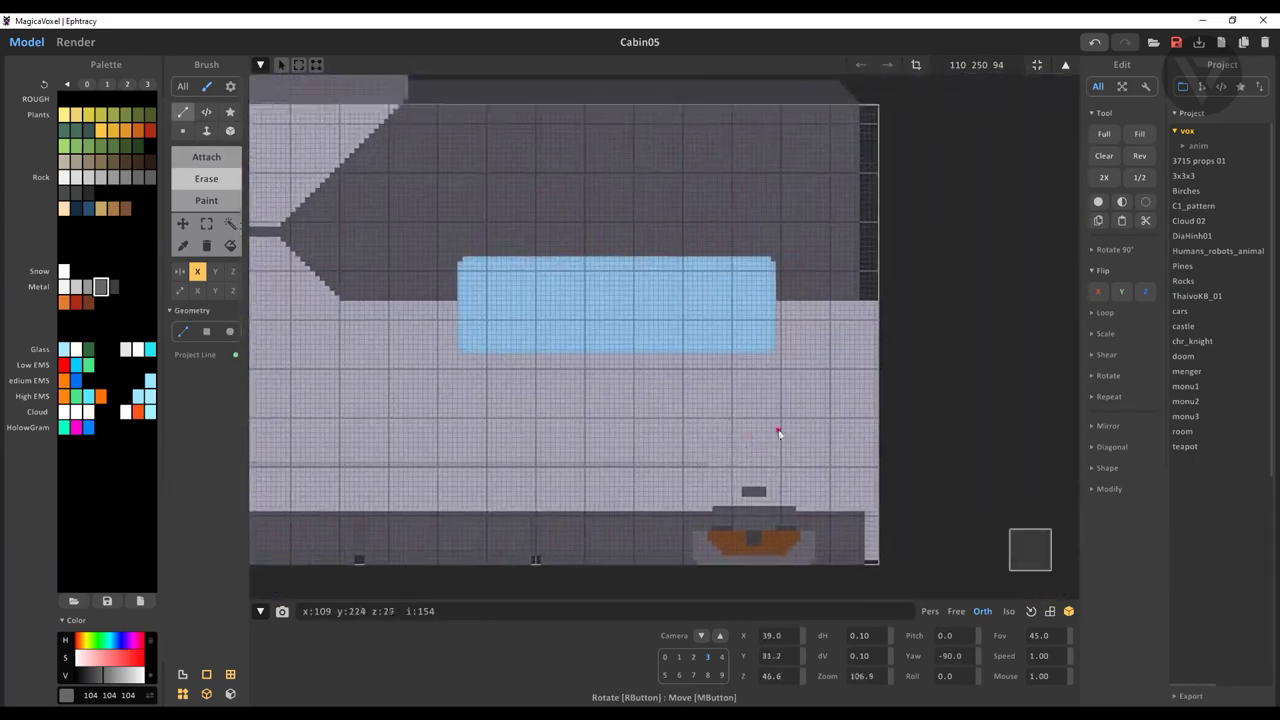
Erase a thin groove in the light grey side wall that runs beneath the window and angles up to it
alt+click(713, 492)
right_drag(713, 492, 790, 338)
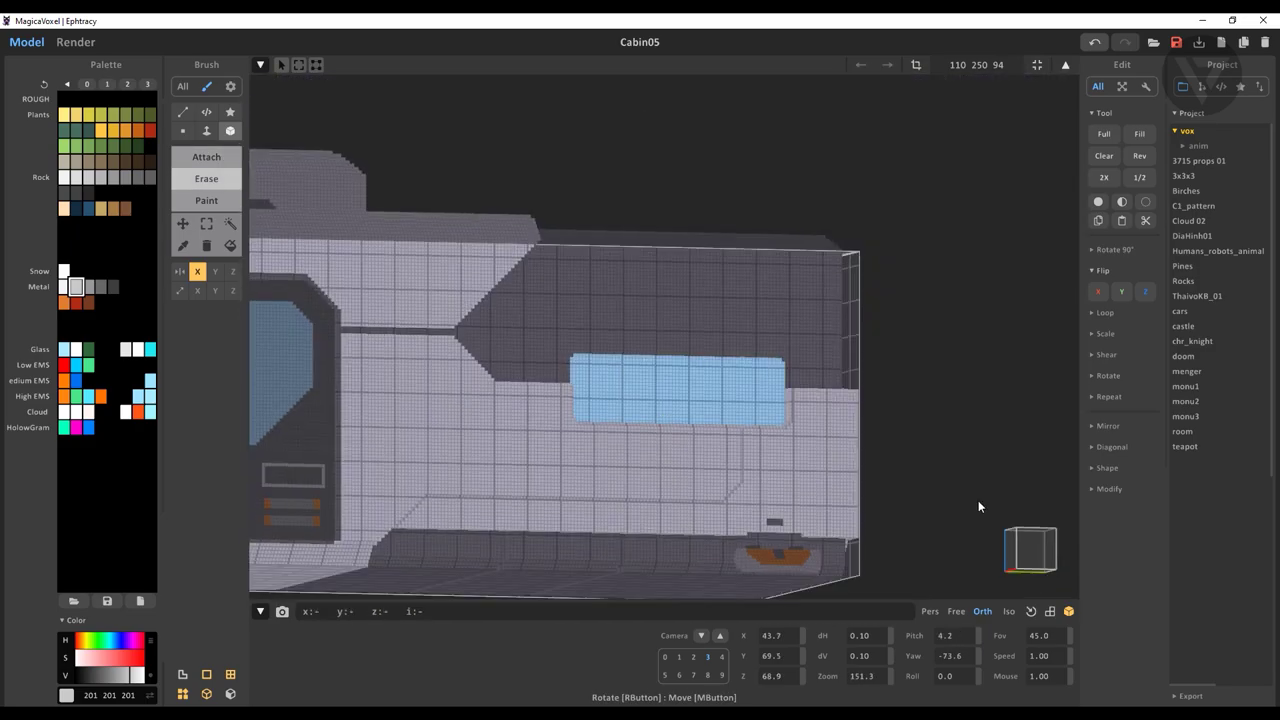
scroll(749, 290, down, 2)
Erase a groove with angled corners around the upper part of the side window in the dark grey wall section
alt+click(393, 279)
mouse_move(393, 279)
right_down()
mouse_move(631, 306)
mouse_move(700, 414)
mouse_move(709, 368)
mouse_move(700, 380)
right_up()
scroll(700, 414, down, 3)
scroll(700, 380, up, 5)
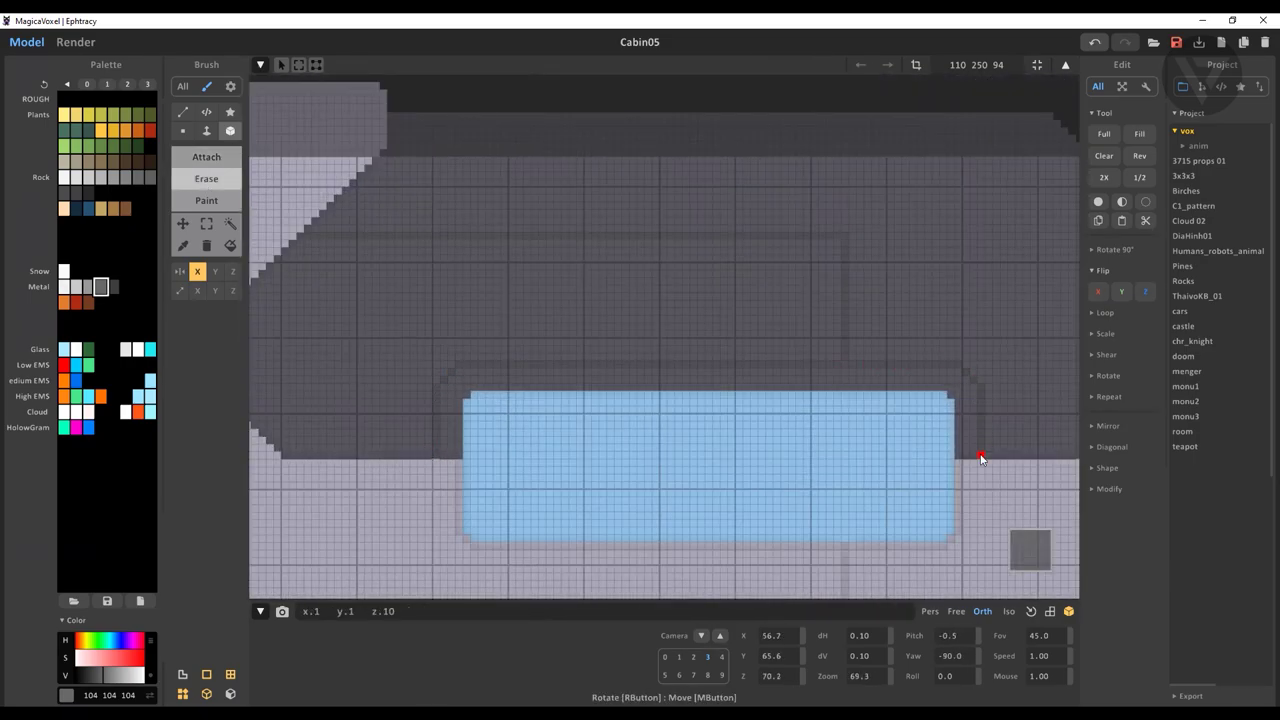
key(l)
Erase long panel grooves and a row of short parallel slots in the dark grey part of the roof
right_drag(841, 317, 580, 420)
scroll(640, 400, up, 2)
scroll(717, 380, up, 5)
right_drag(660, 423, 407, 358)
scroll(751, 389, down, 3)
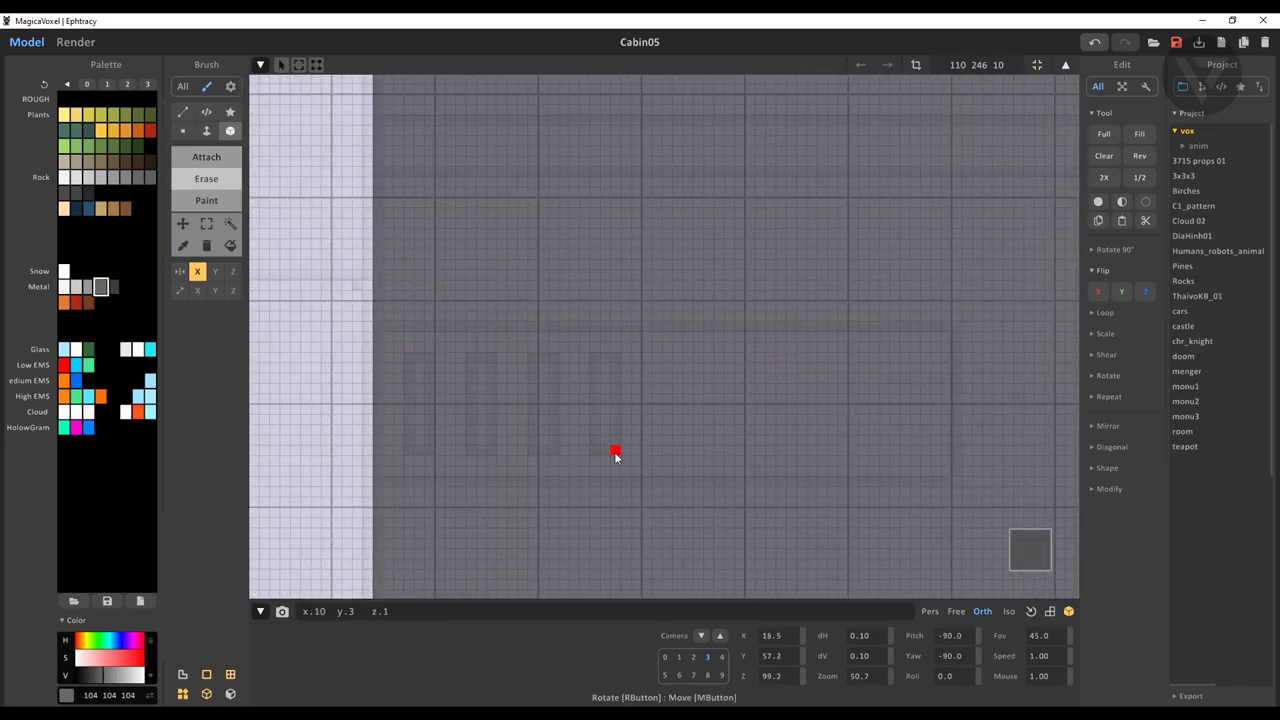
Erase a shallow rectangular panel and a column of small square holes in the light grey wall beside the door
right_drag(925, 453, 962, 344)
scroll(962, 344, up, 1)
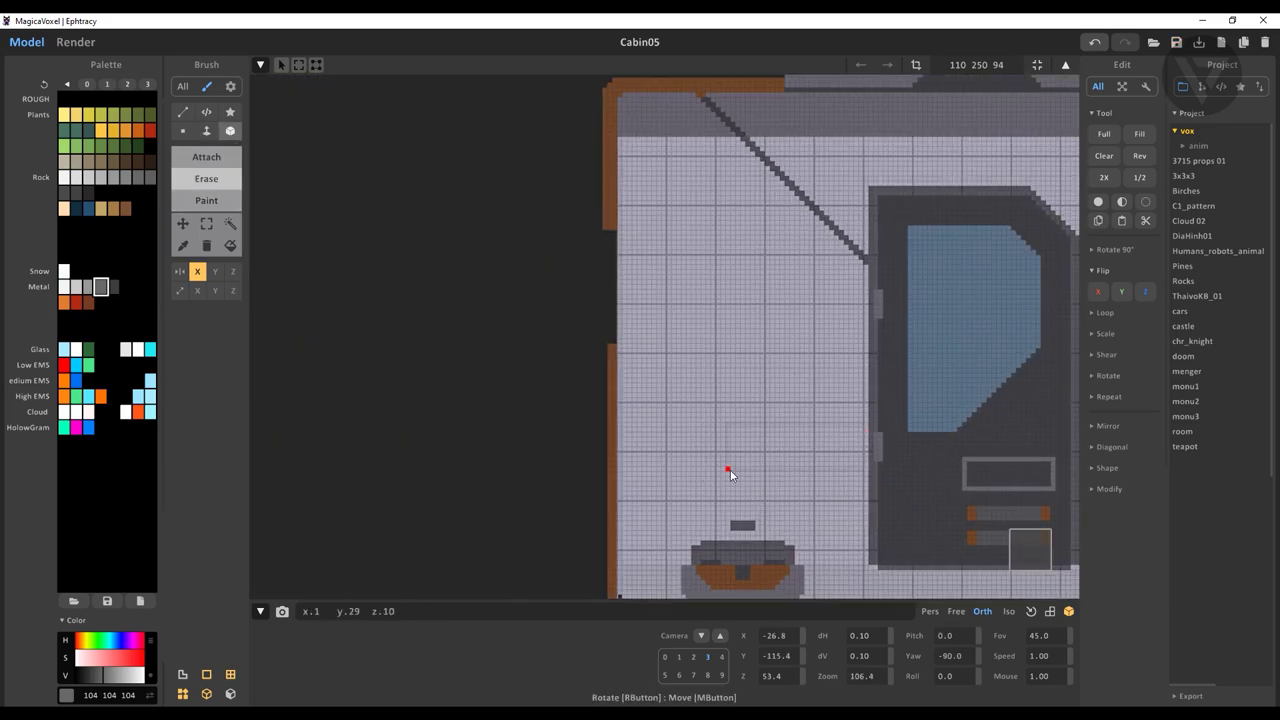
scroll(730, 475, up, 3)
scroll(1031, 334, up, 2)
alt+click(1031, 334)
Replace the small painted rectangle beside the door with two upright grey (129, 129, 129) rectangles, each 27 voxels tall
scroll(614, 378, up, 2)
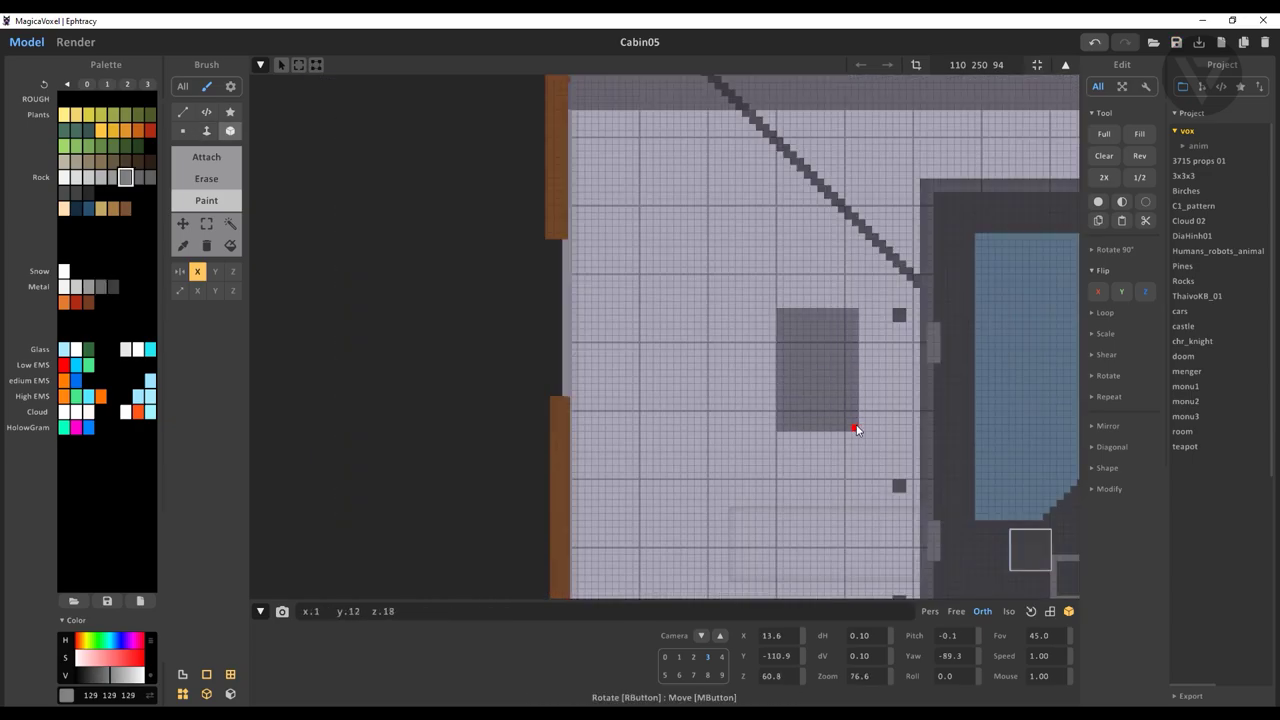
key(ctrl+z)
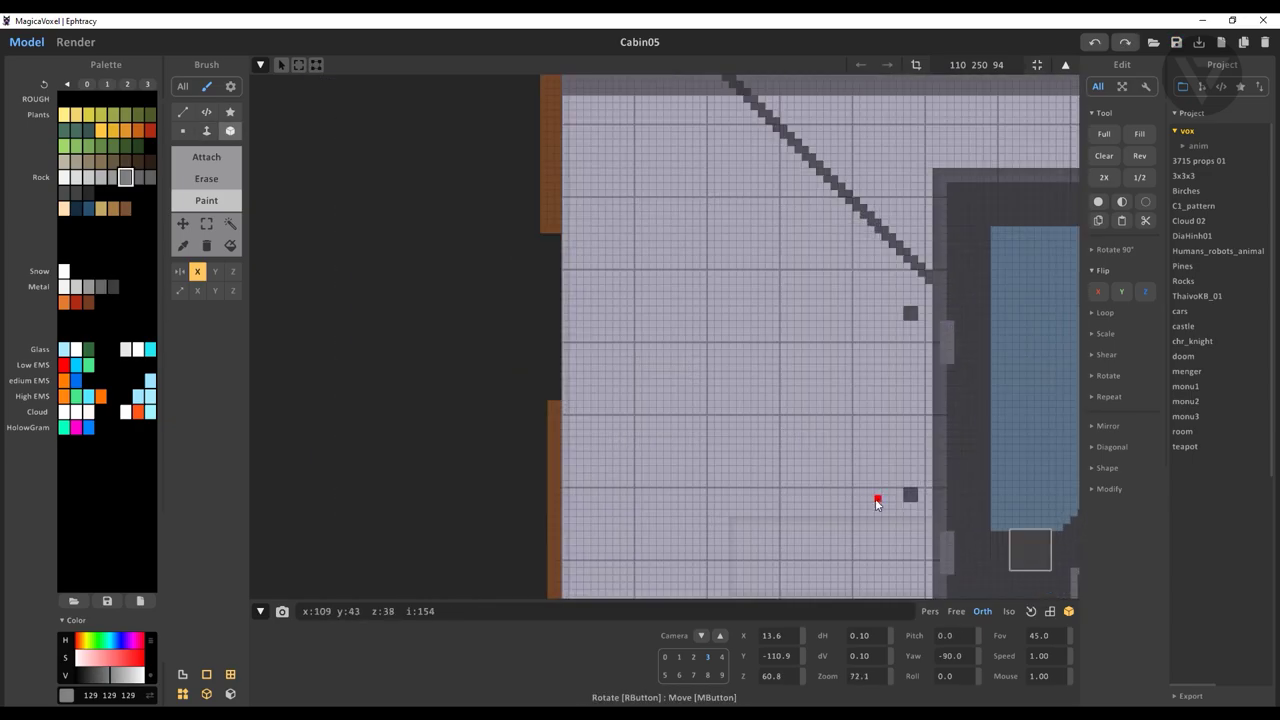
drag(877, 500, 762, 313)
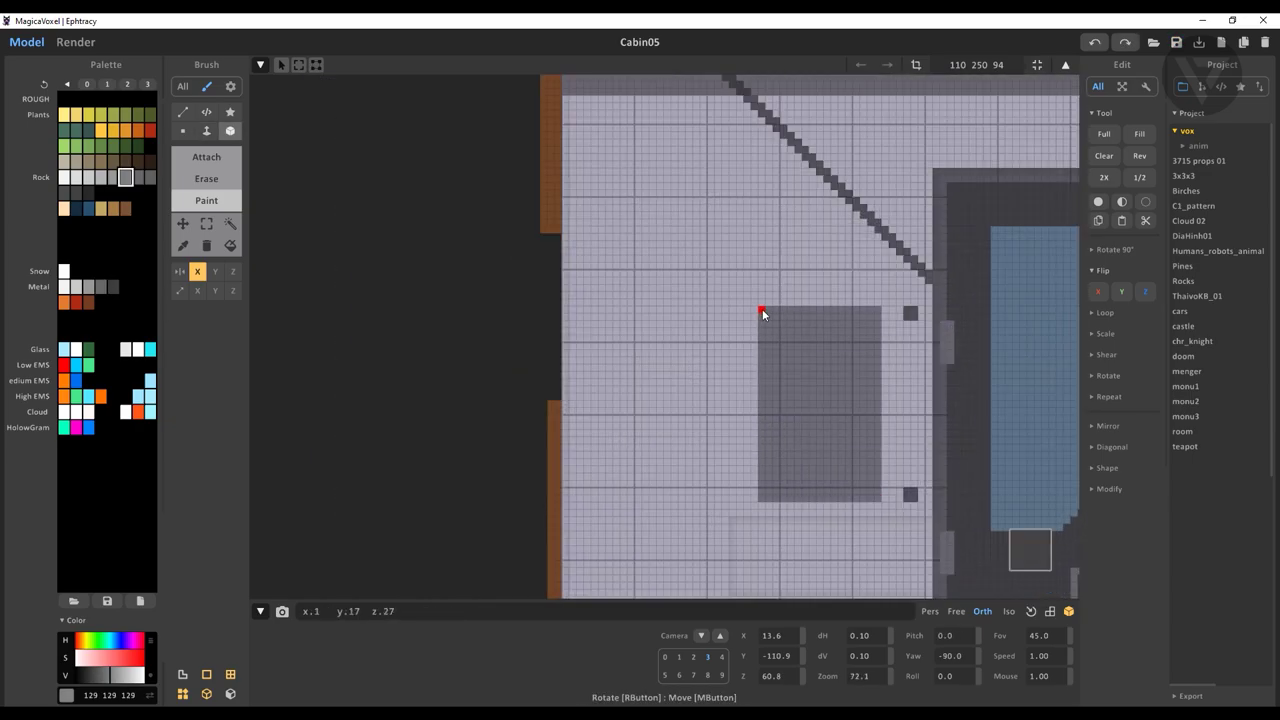
drag(712, 488, 626, 329)
Shape the painted rectangle farther from the door into a 0 by painting its centre and corners light grey (201, 201, 201)
scroll(725, 272, up, 1)
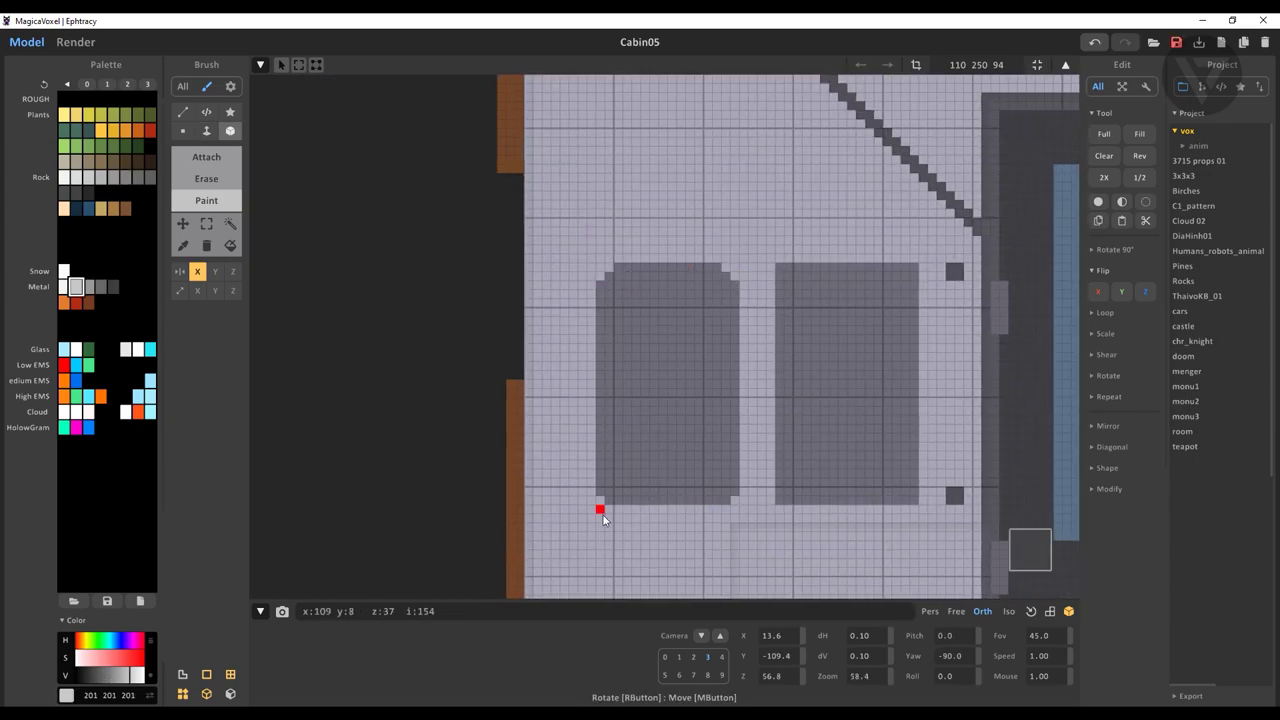
drag(627, 480, 716, 304)
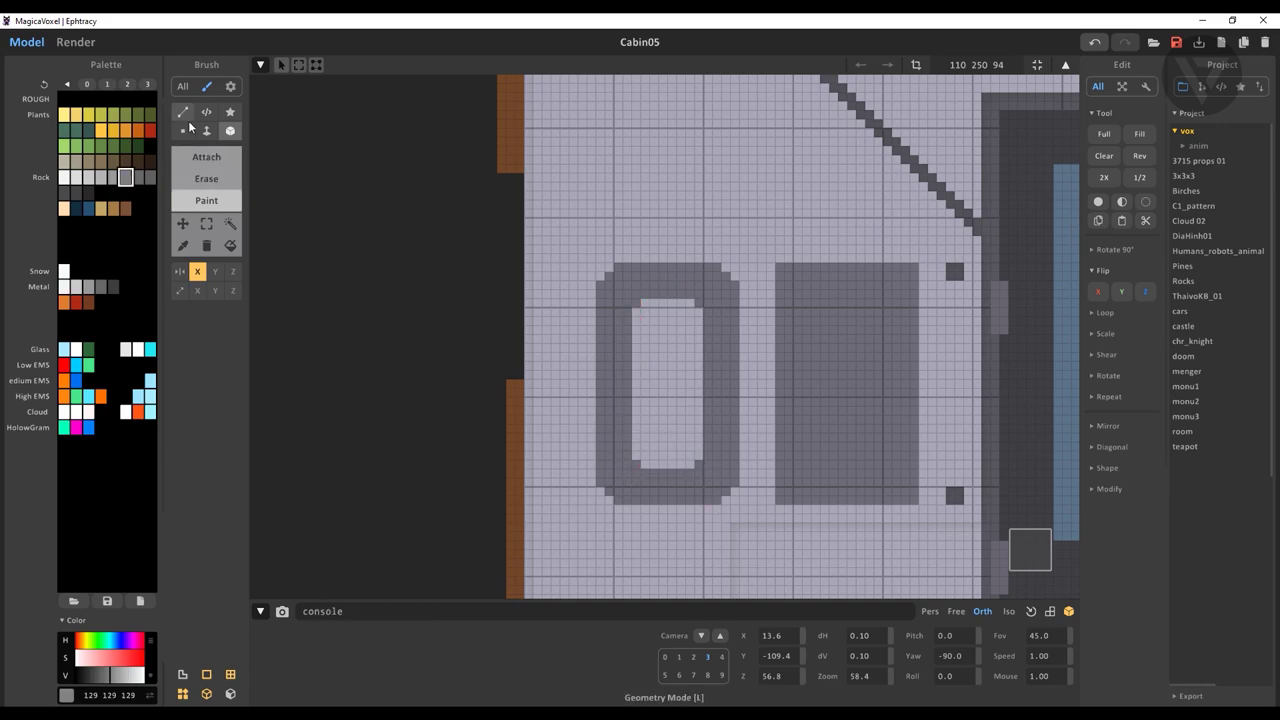
key(ctrl+z)
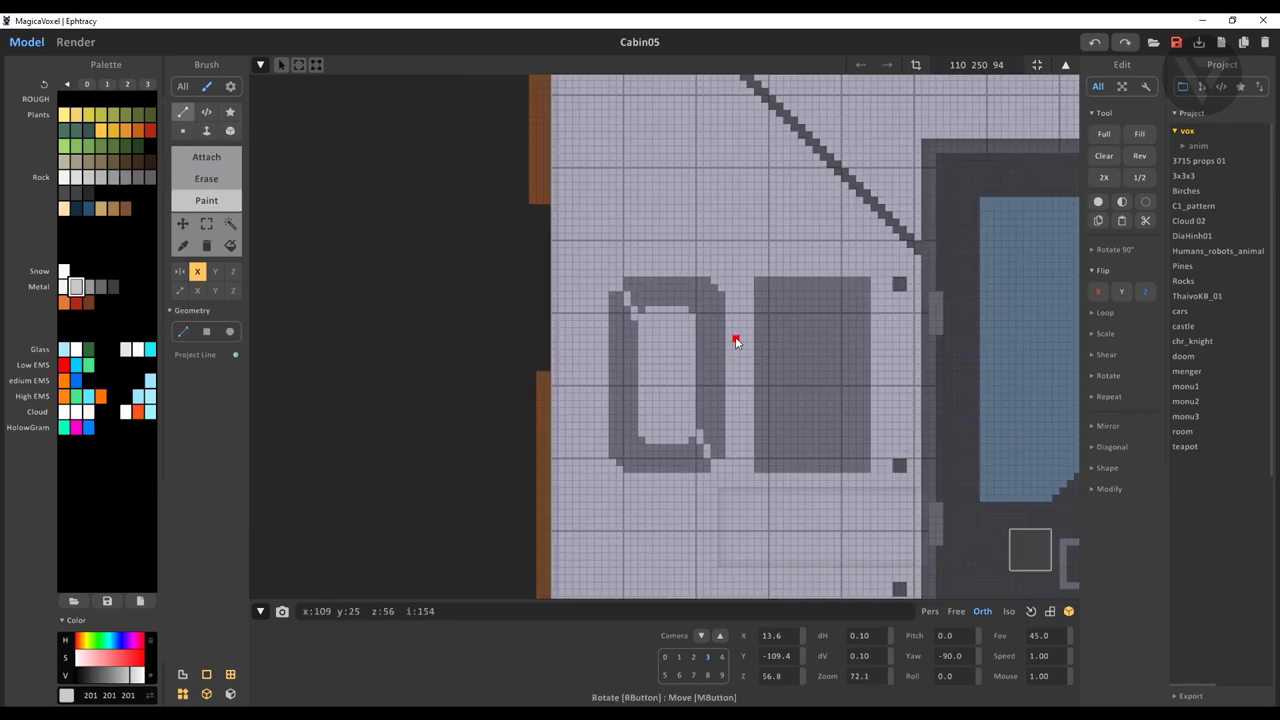
Shape the painted rectangle nearer the door into a 5 by painting its openings and corners light grey (201, 201, 201)
middle_drag(734, 340, 569, 365)
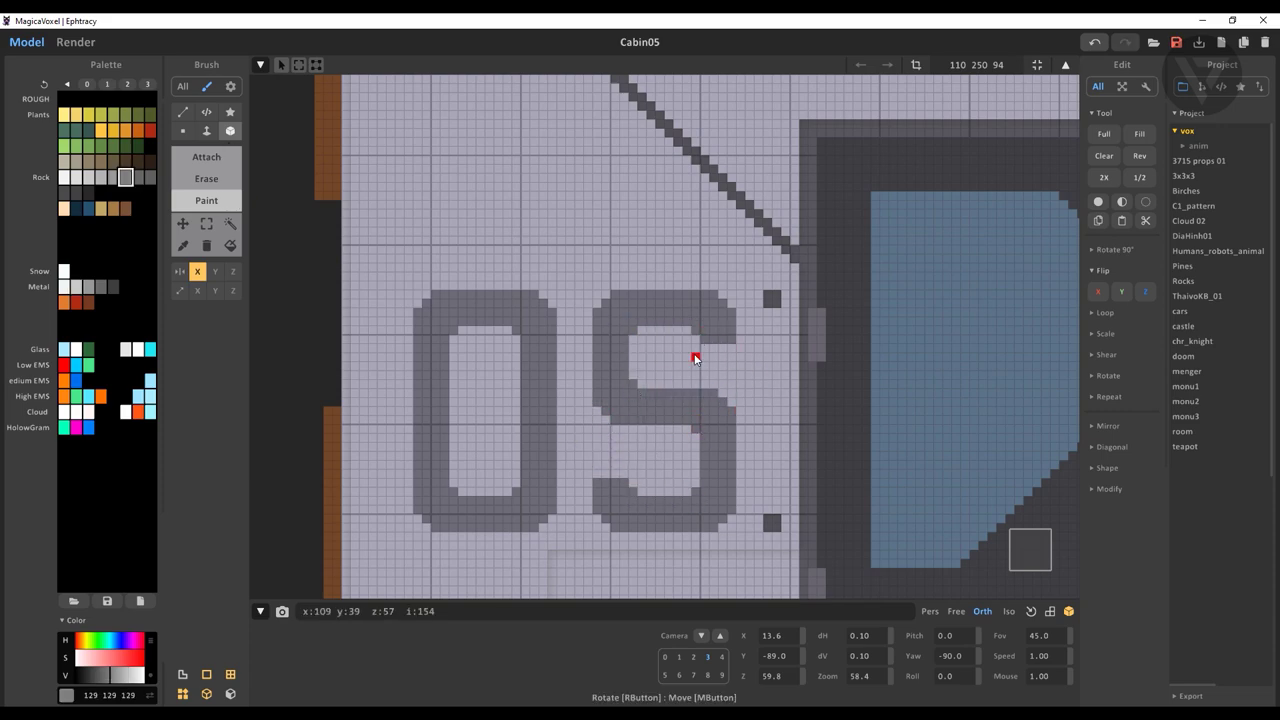
right_drag(600, 307, 657, 253)
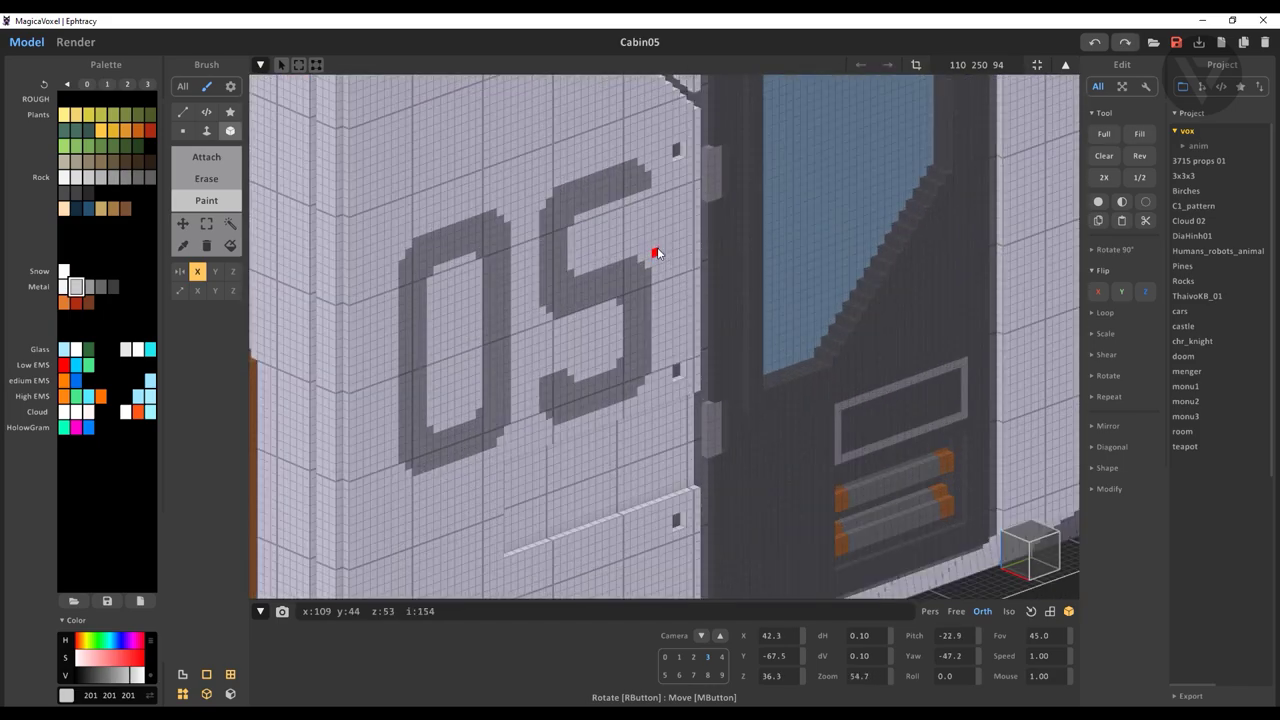
right_drag(576, 228, 438, 323)
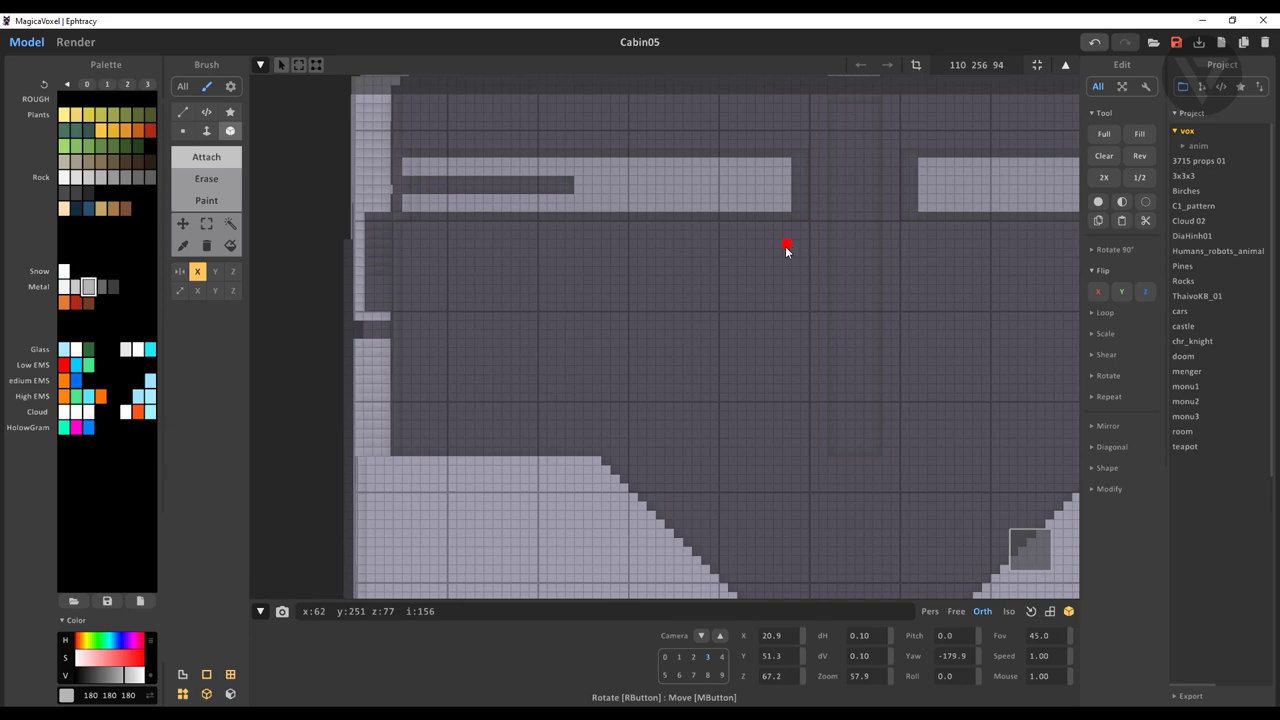
Attach mirrored light grey (180, 180, 180) U-shaped details to the rear wall and erase gaps that split their arms into blocks
mouse_move(786, 251)
mouse_down()
mouse_move(748, 454)
mouse_move(676, 240)
mouse_up()
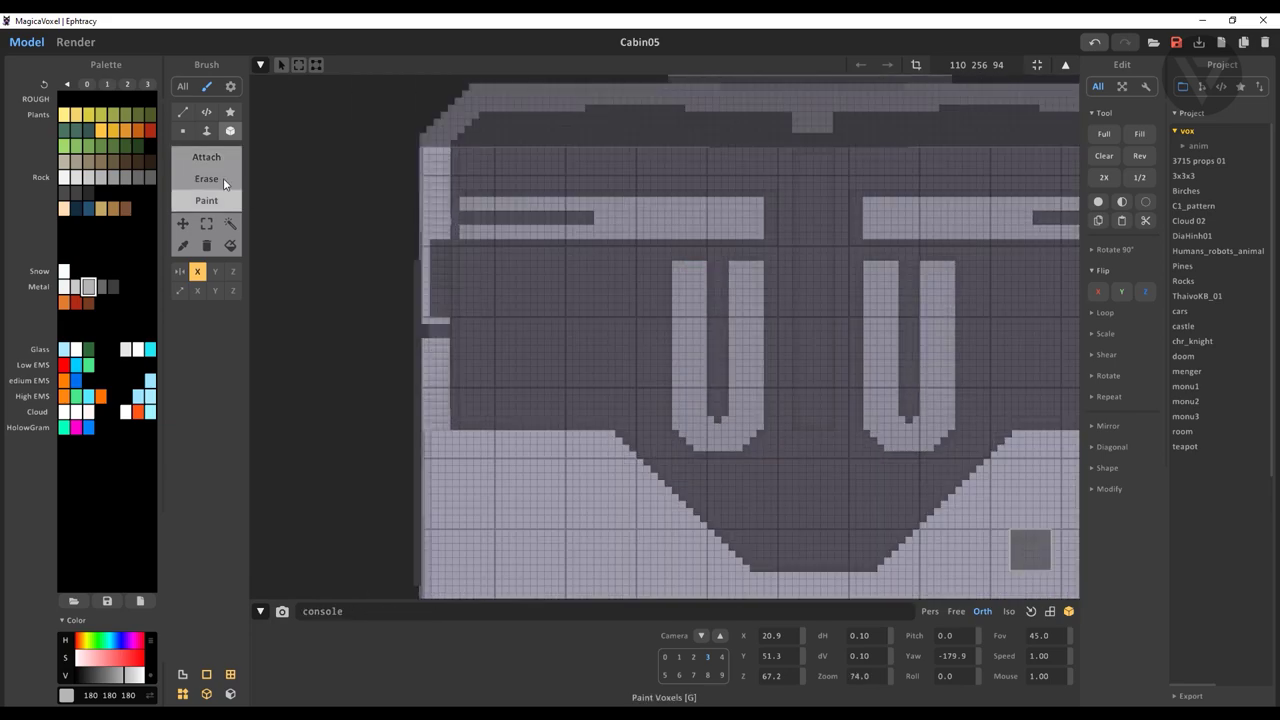
click(829, 320)
click(705, 318)
click(770, 430)
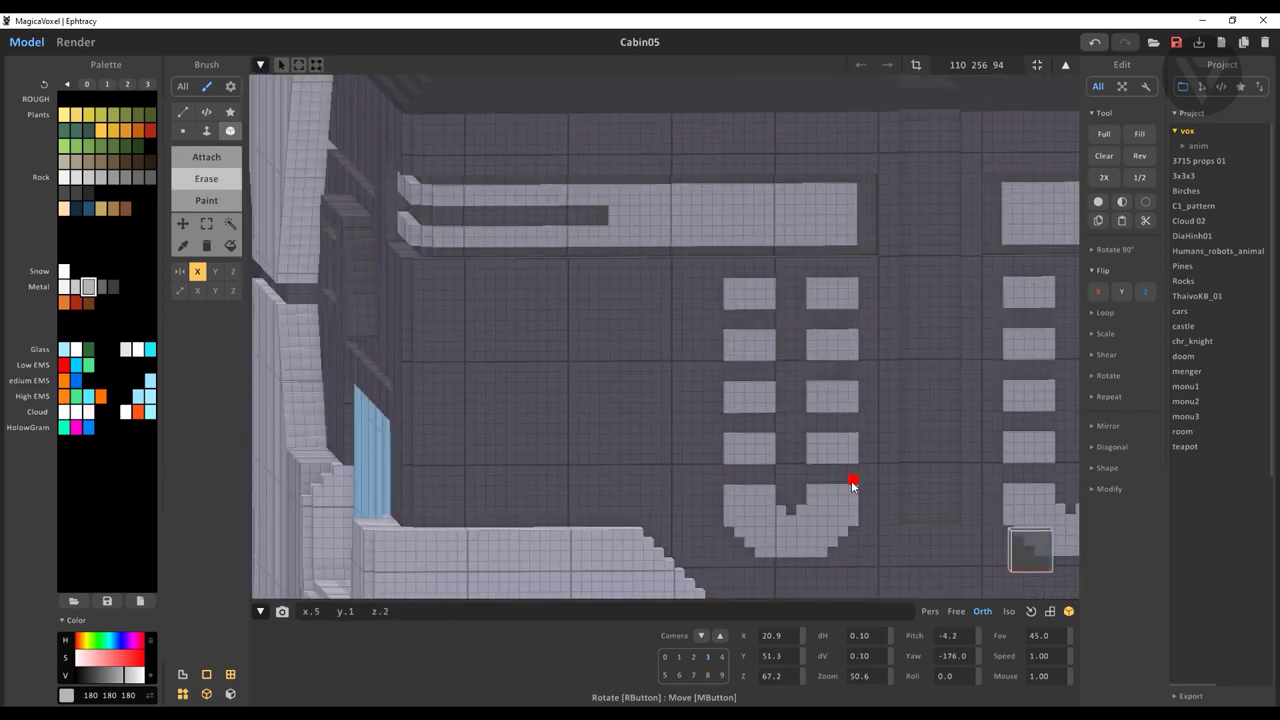